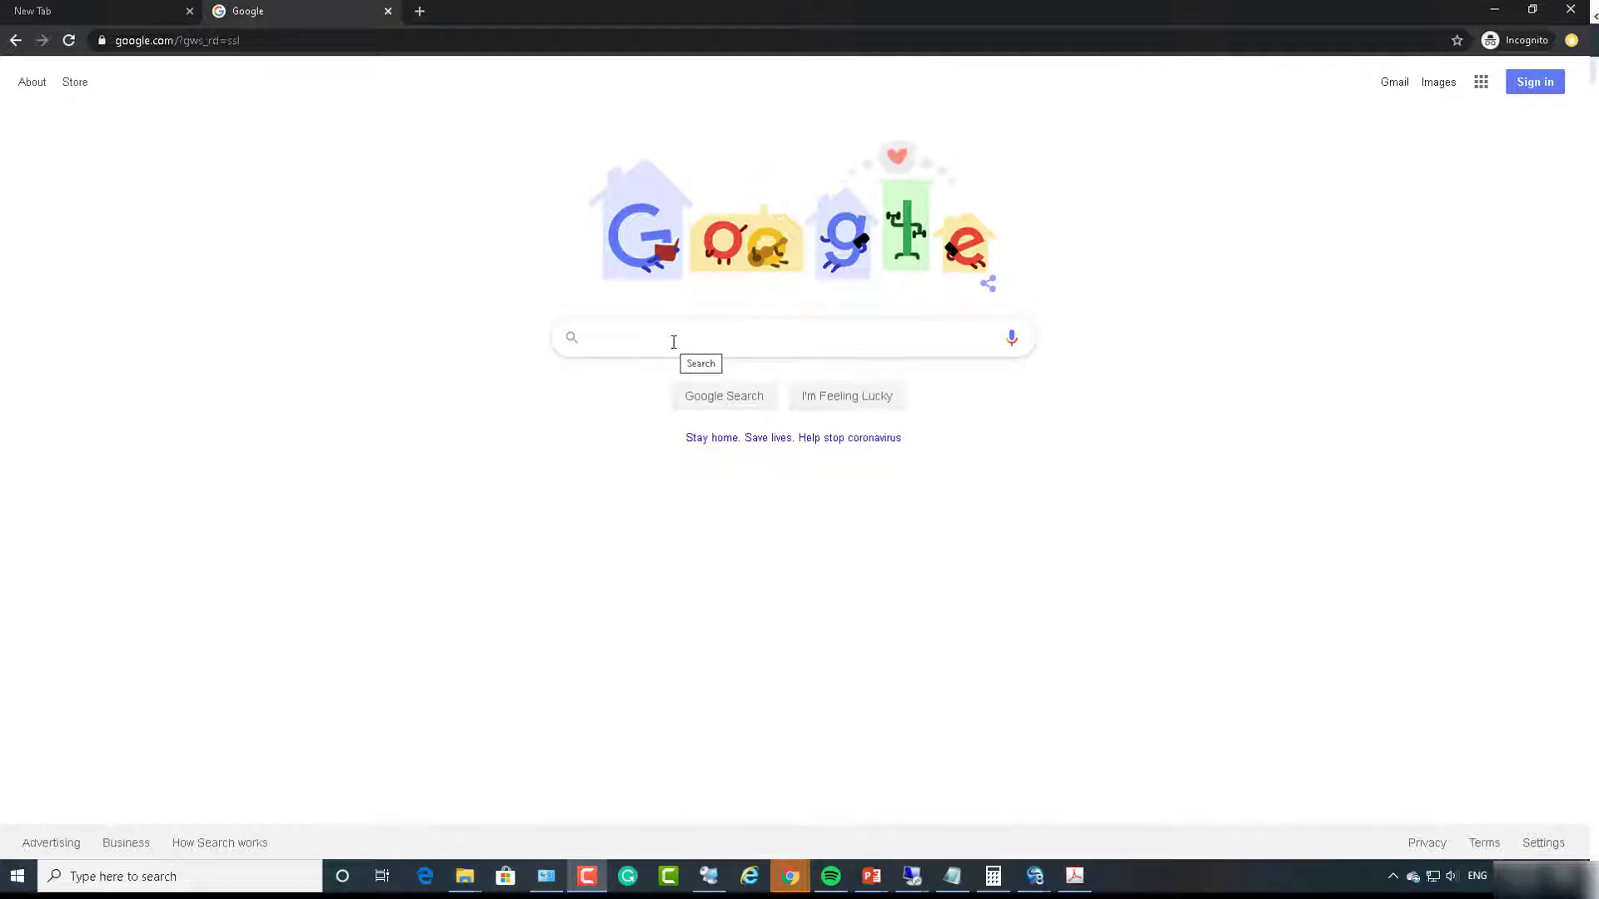
- Search Google for "download windows 10 iso" and open Microsoft's Windows 10 disc image download page
left_click(673, 342)
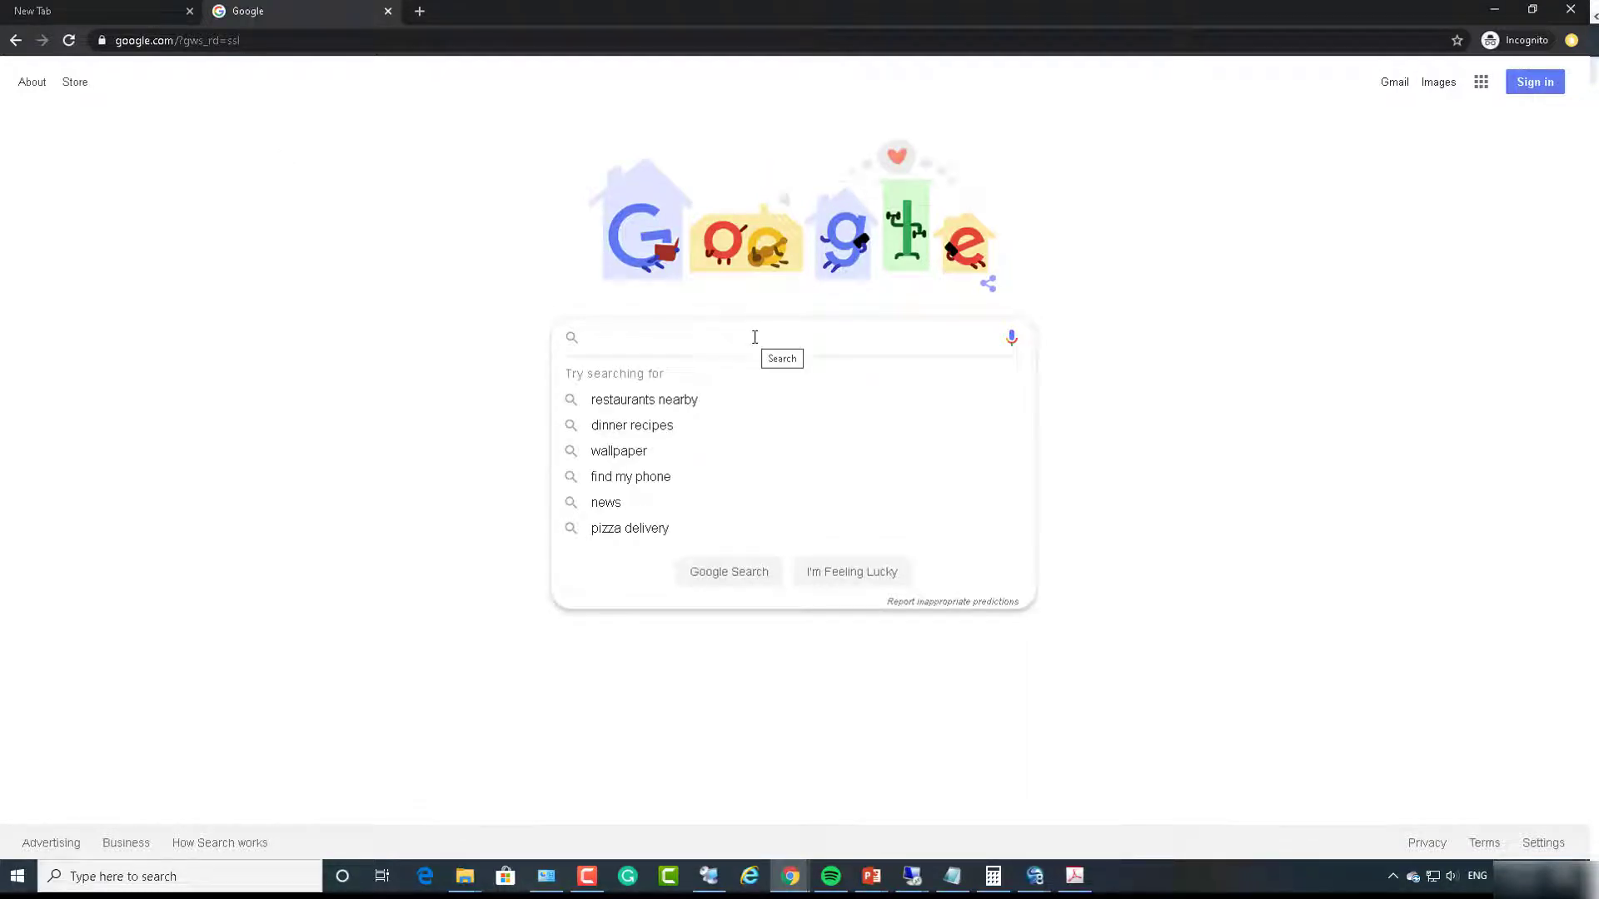
type("download ")
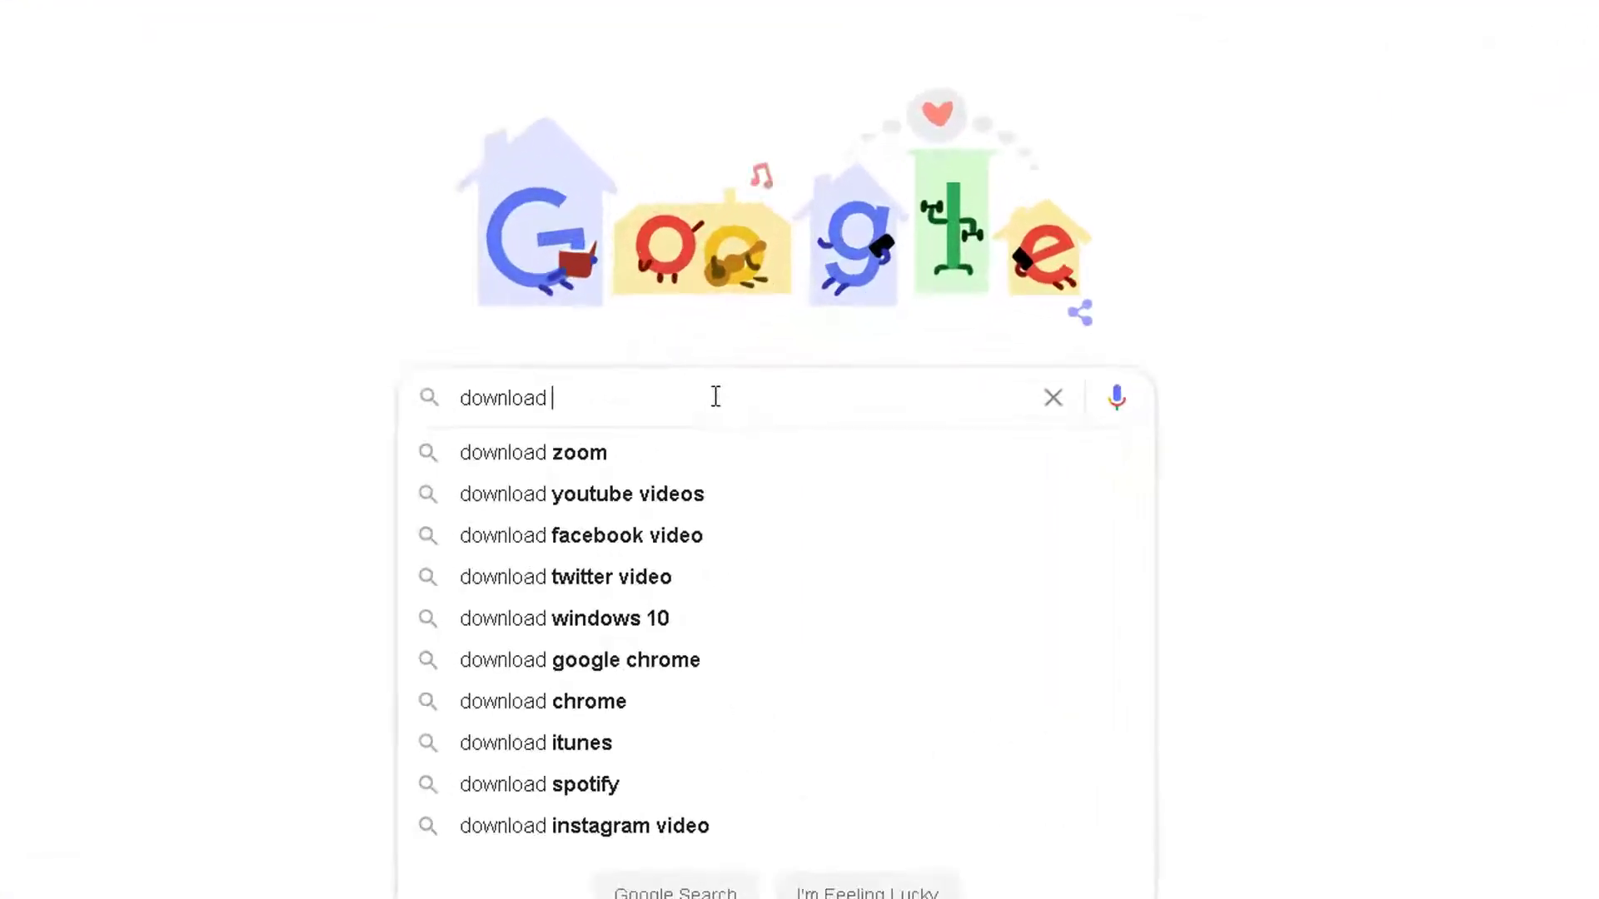
type("windows 1")
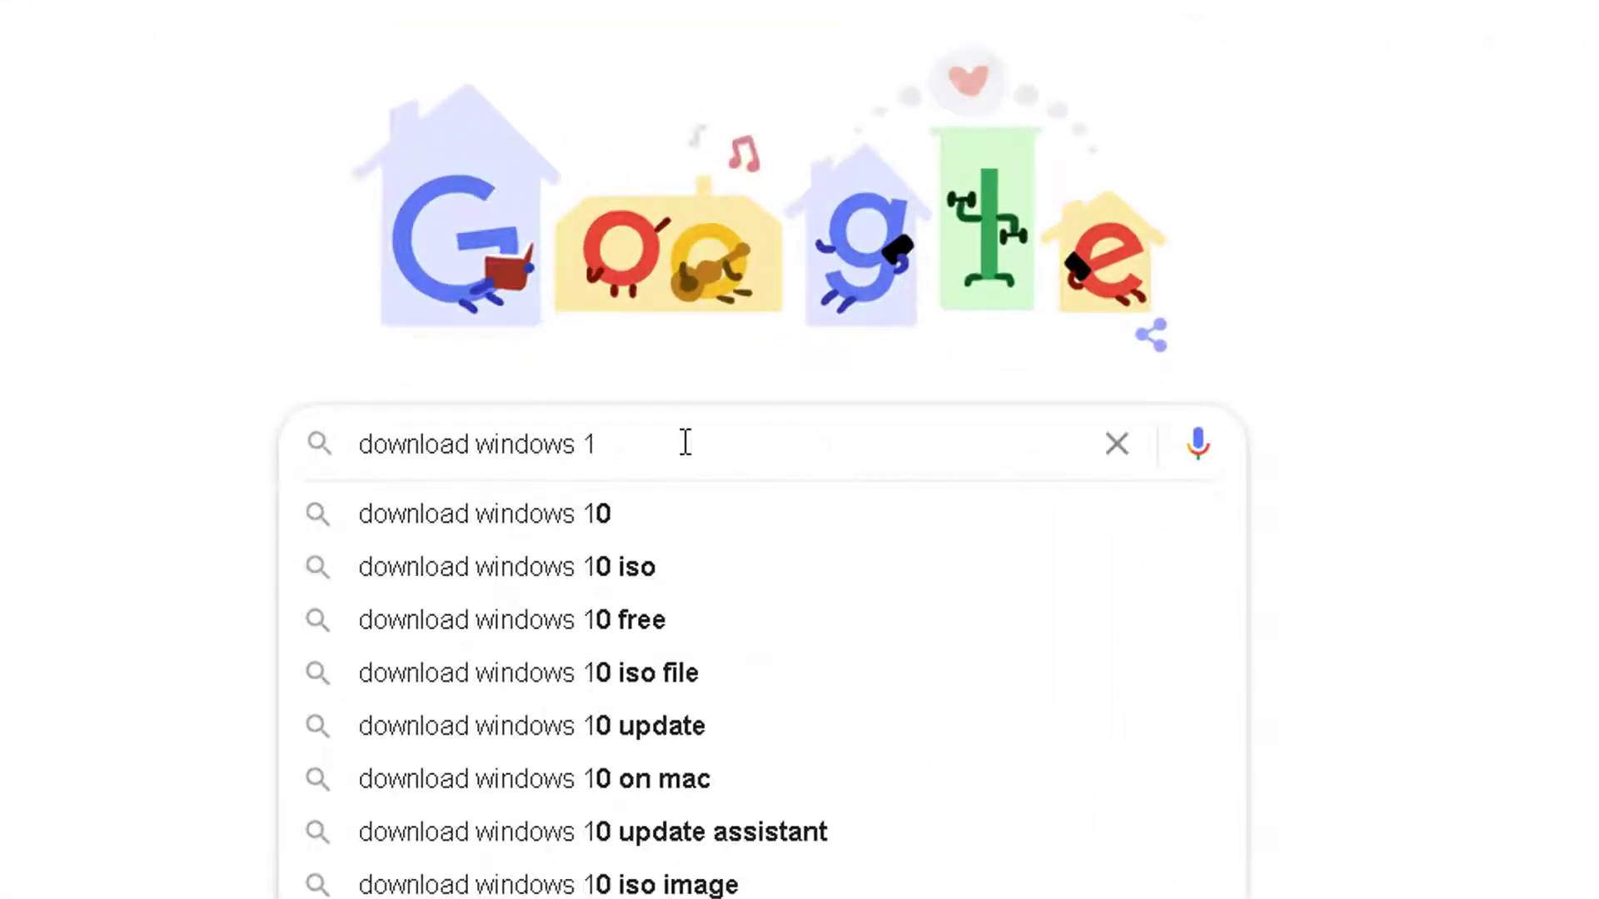
type("0 iso")
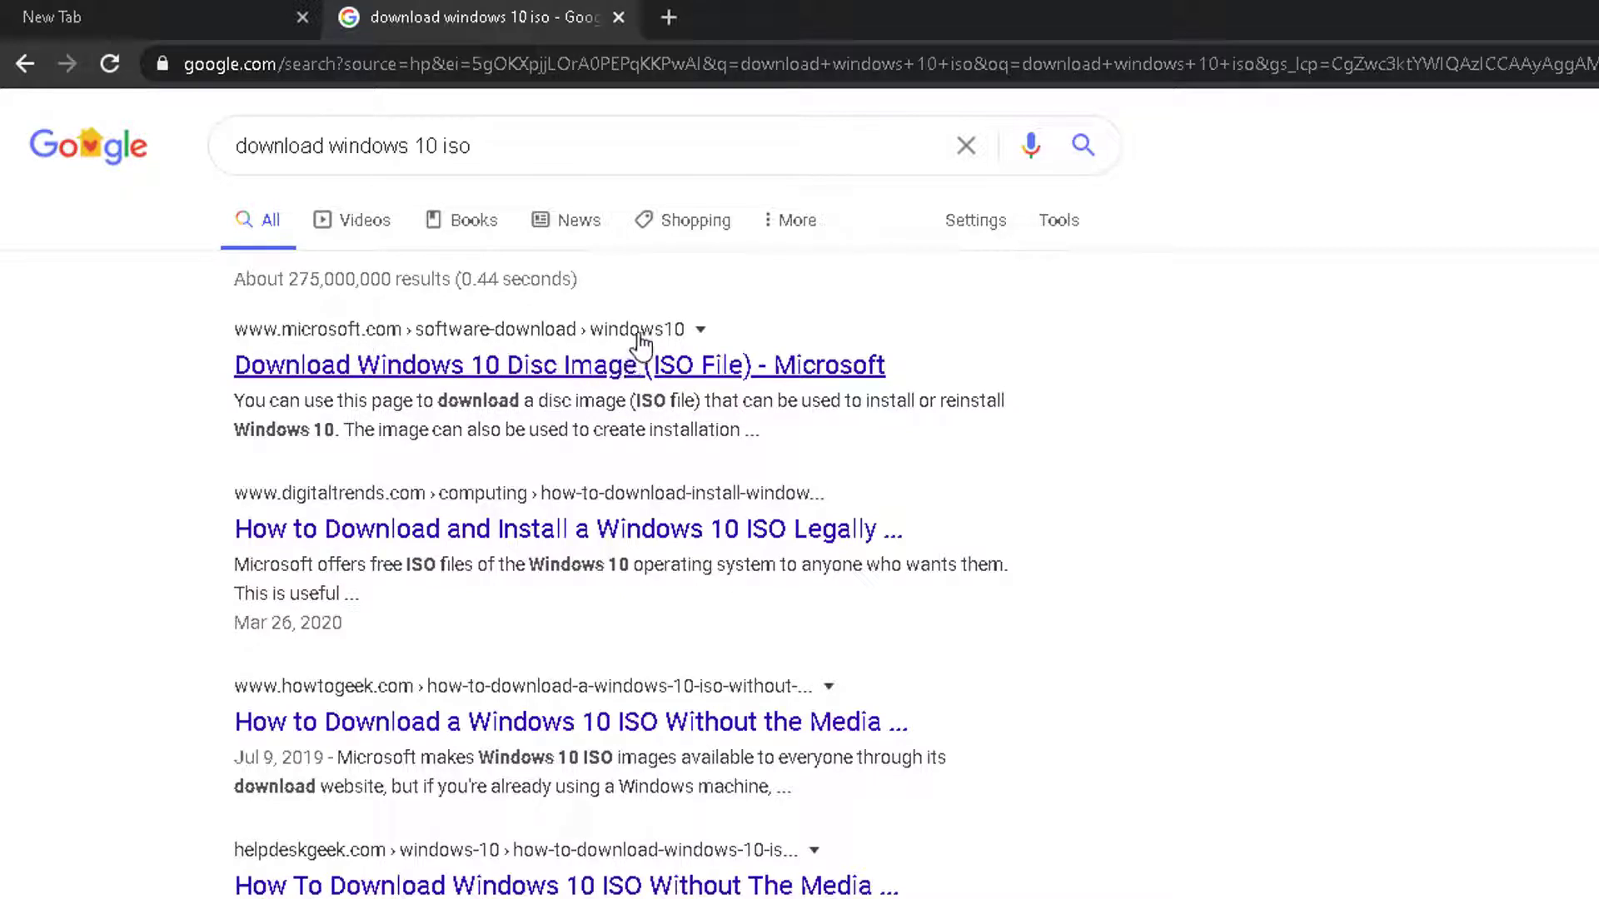
left_click(513, 363)
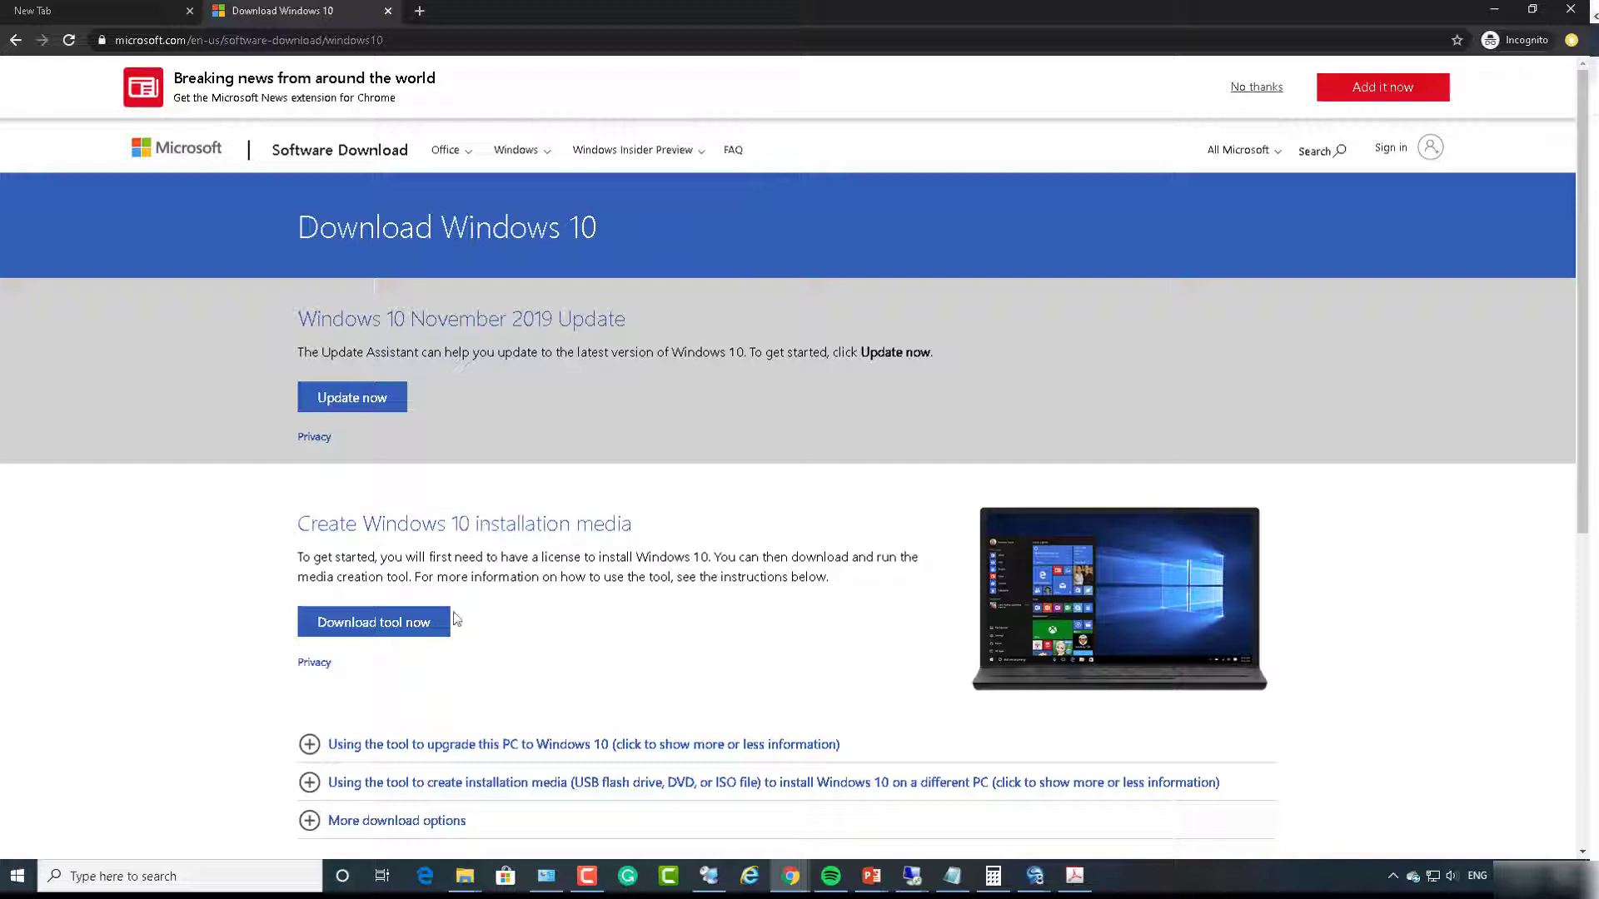
- Download the media creation tool, run MediaCreationTool1909.exe from the Downloads folder, and minimize the folder window
left_click(371, 630)
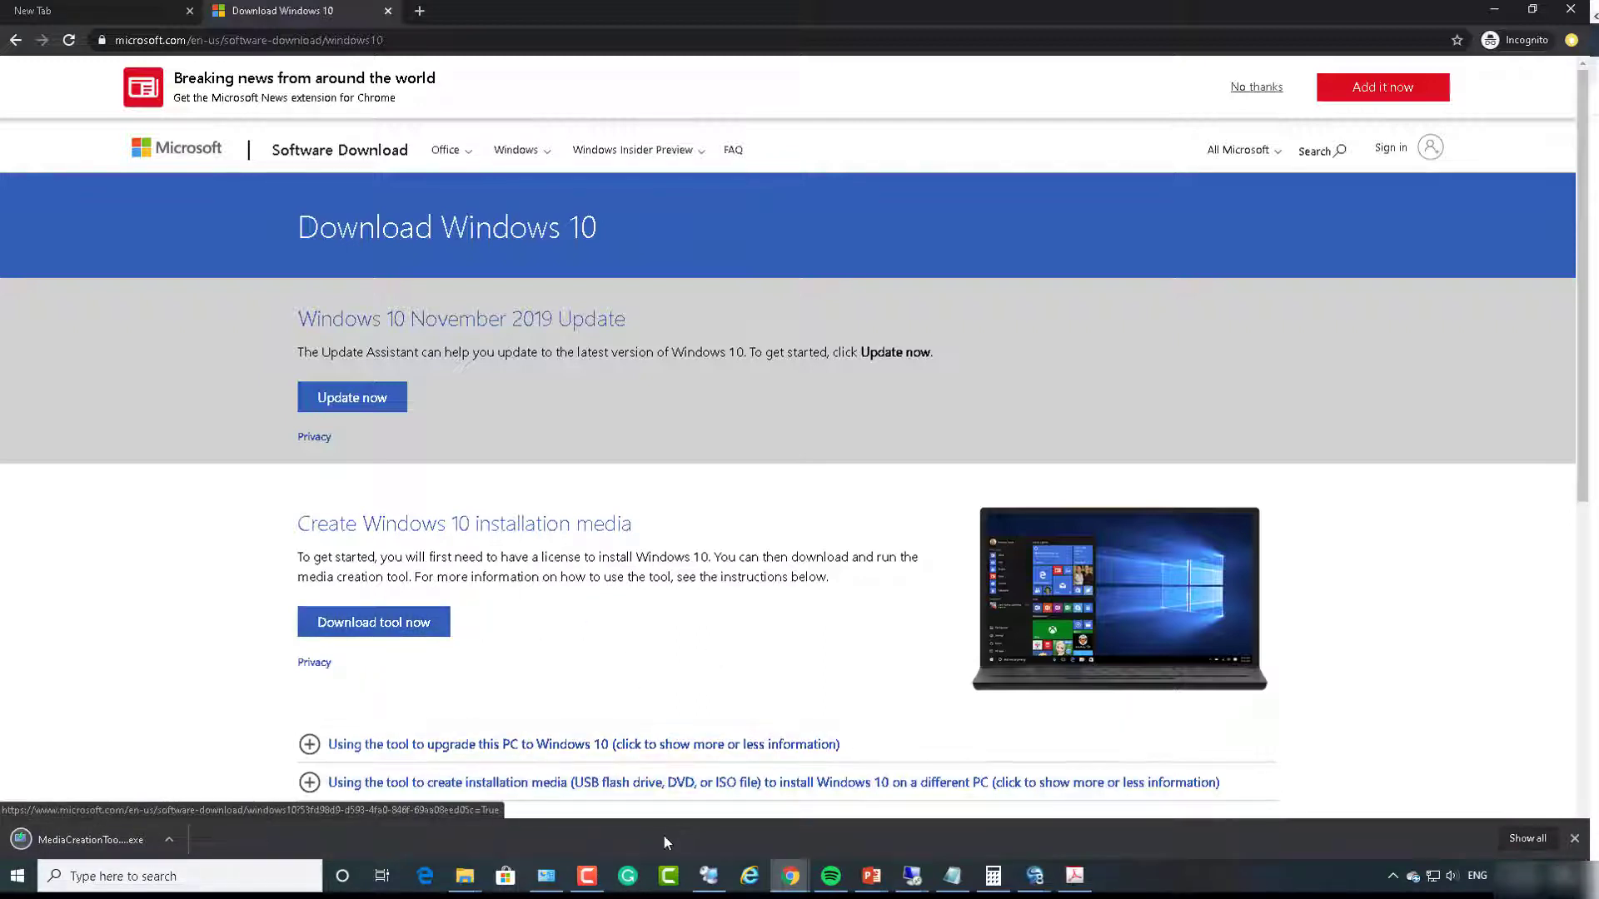
left_click(170, 840)
left_click(218, 784)
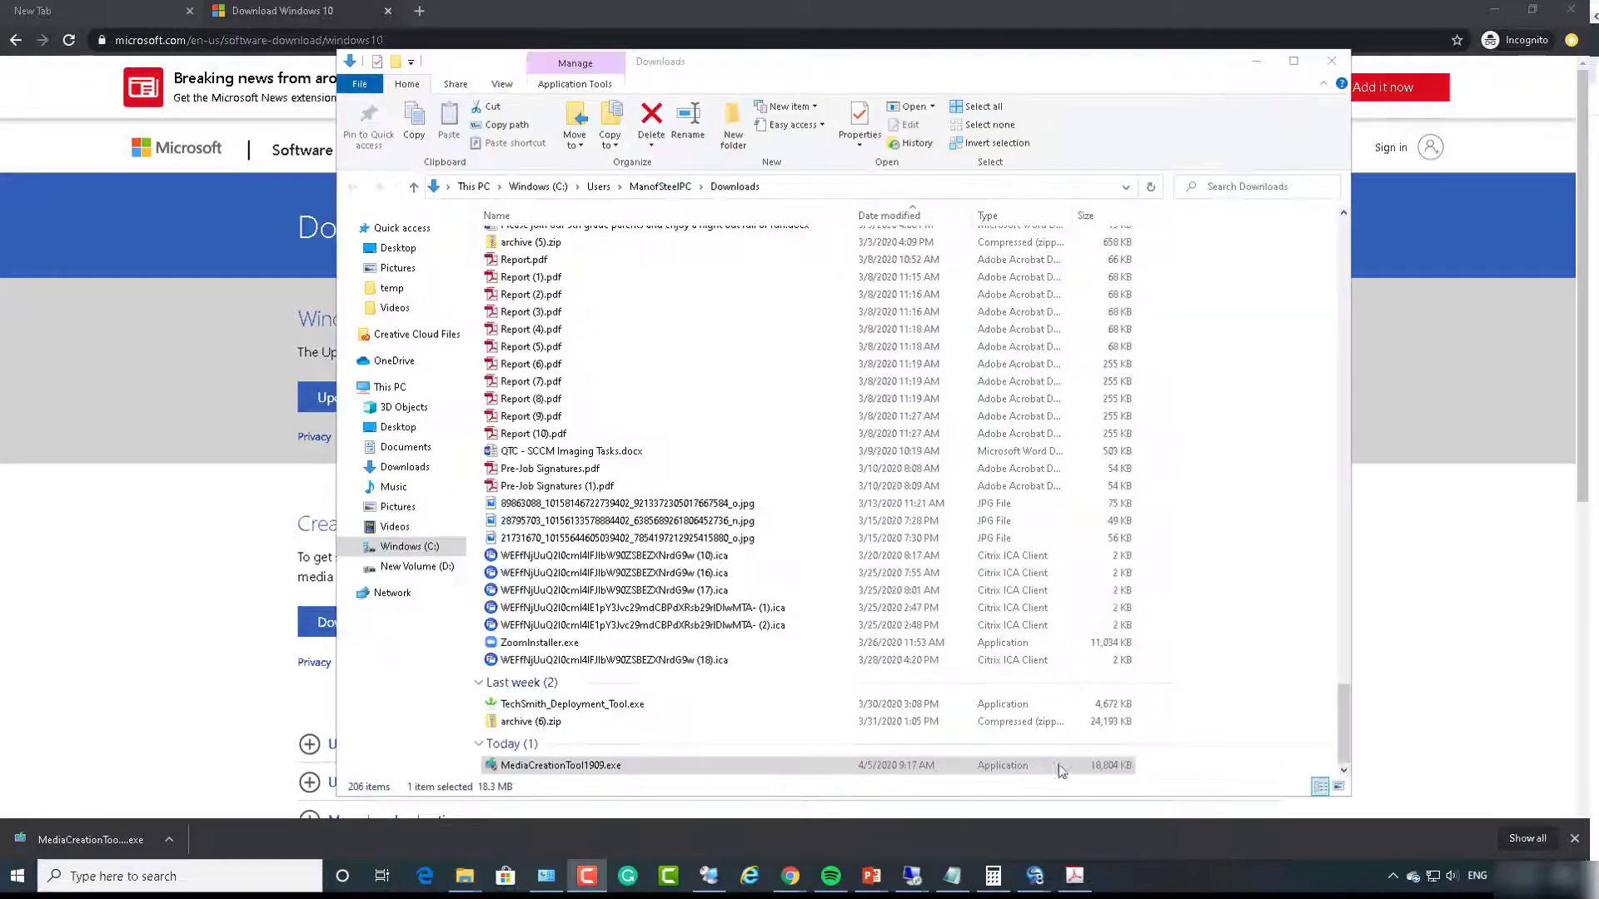
left_click(594, 772)
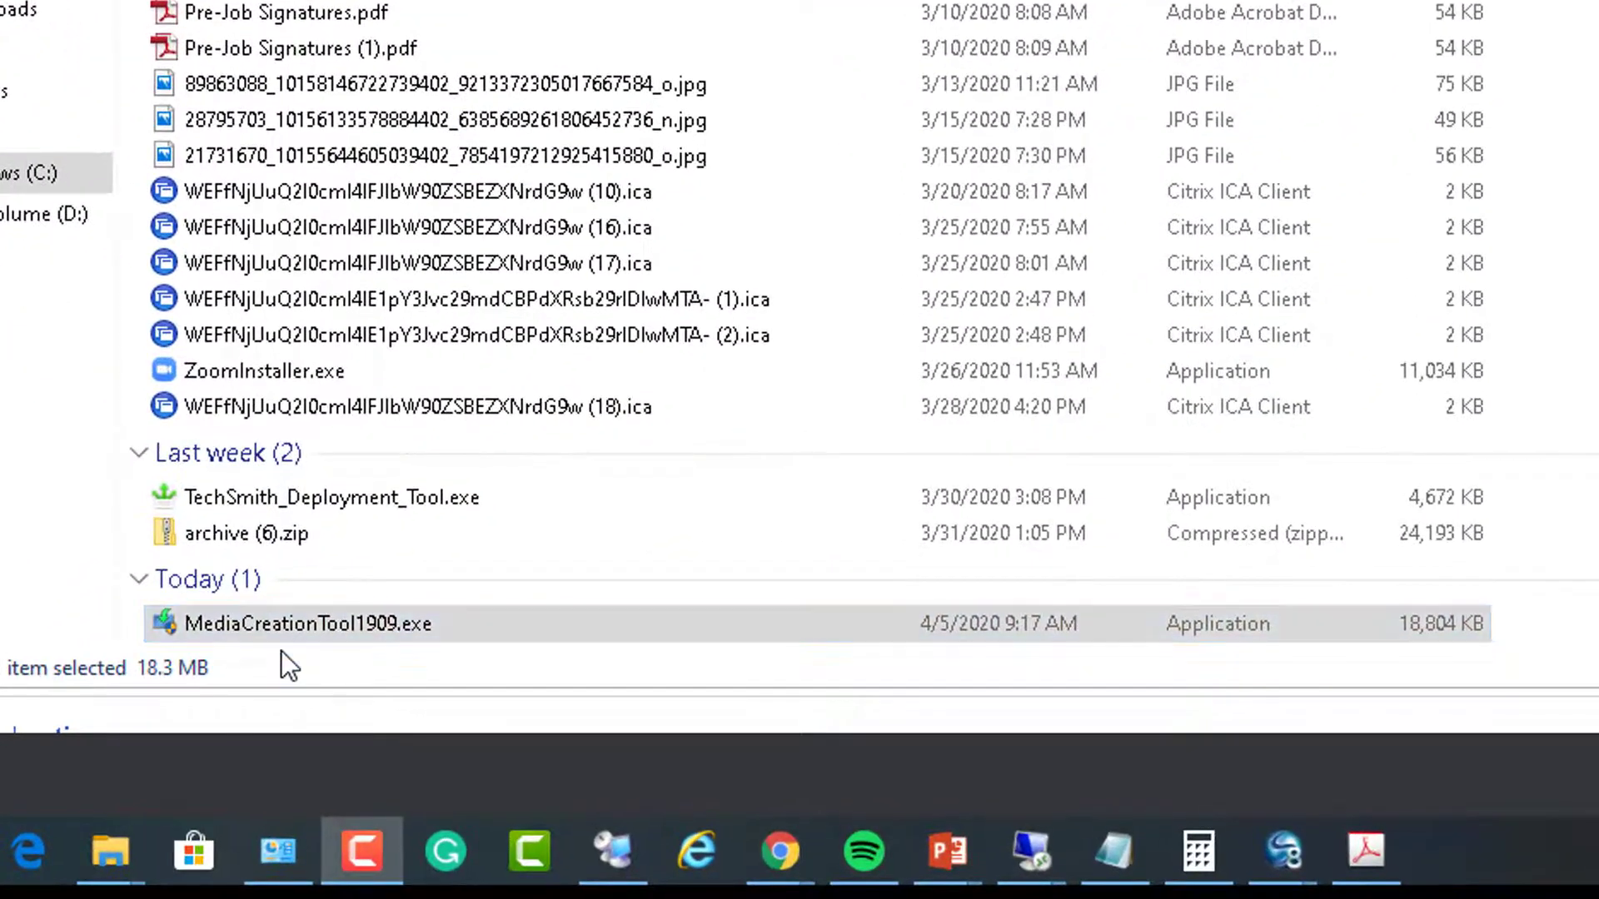
double_click(321, 621)
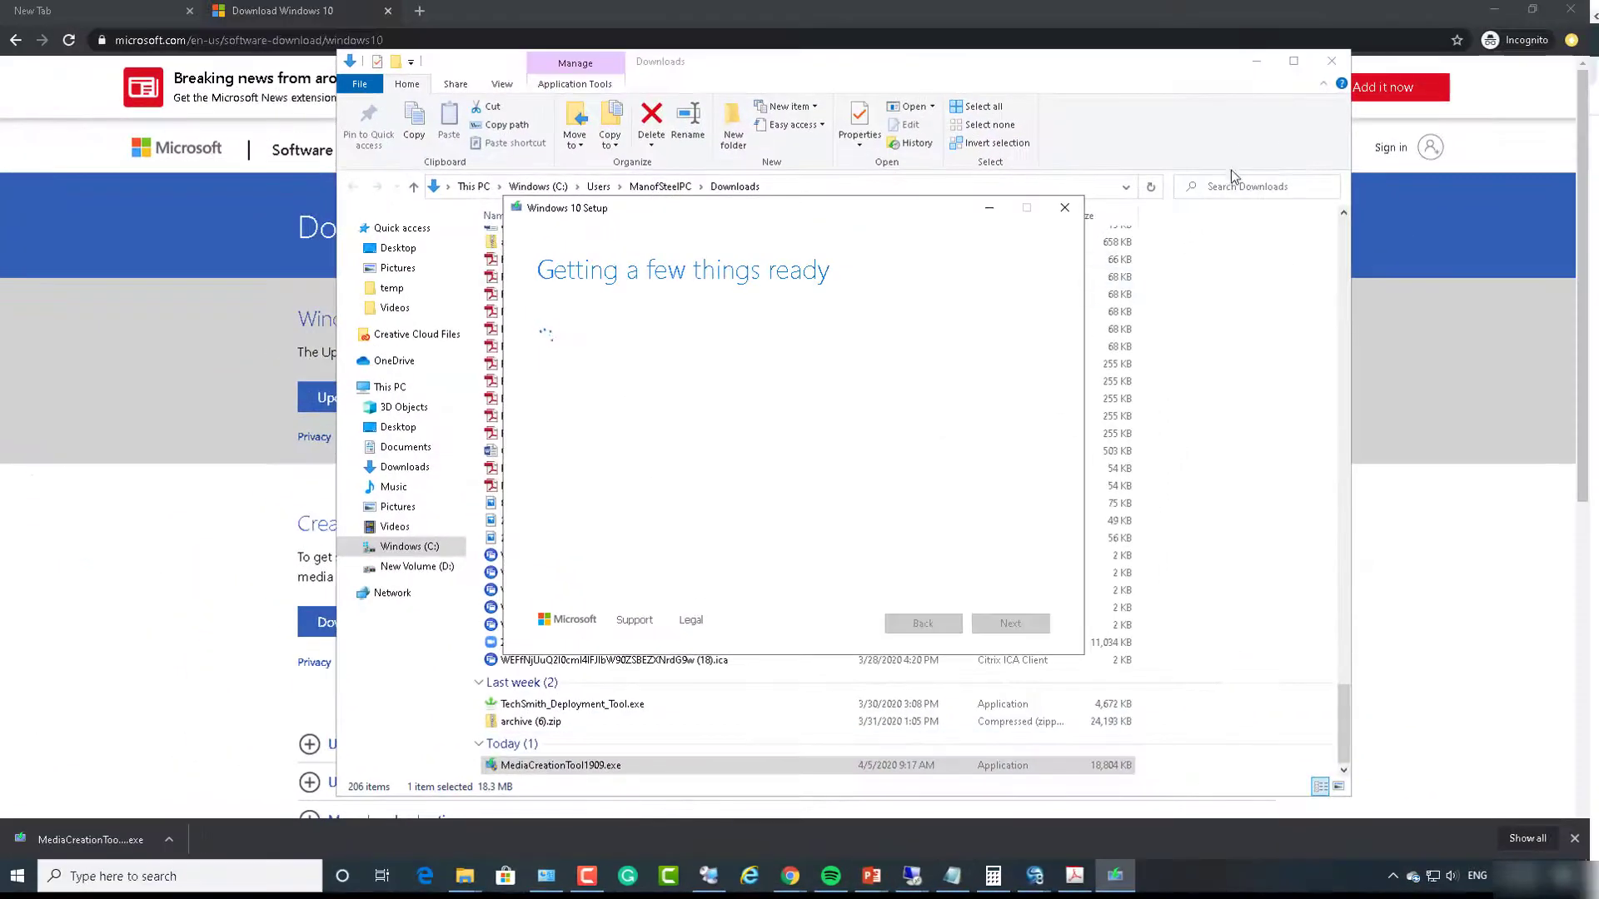
left_click(1255, 65)
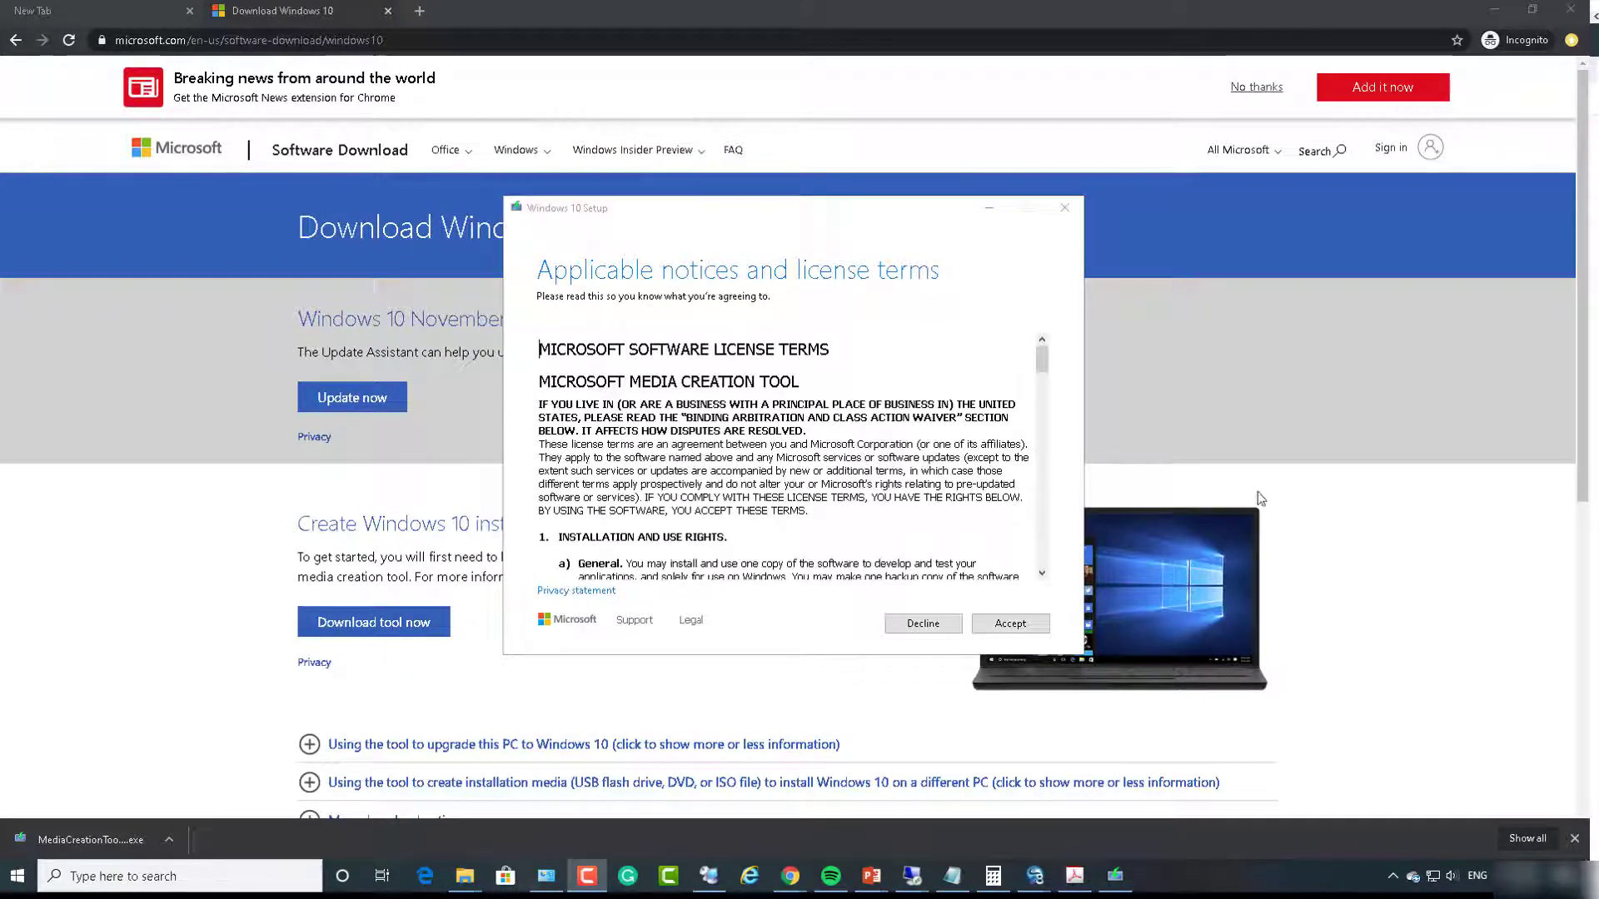
- Accept the license terms and choose to create installation media (USB flash drive, DVD, or ISO file) for another PC
left_click_drag(1045, 359, 1055, 575)
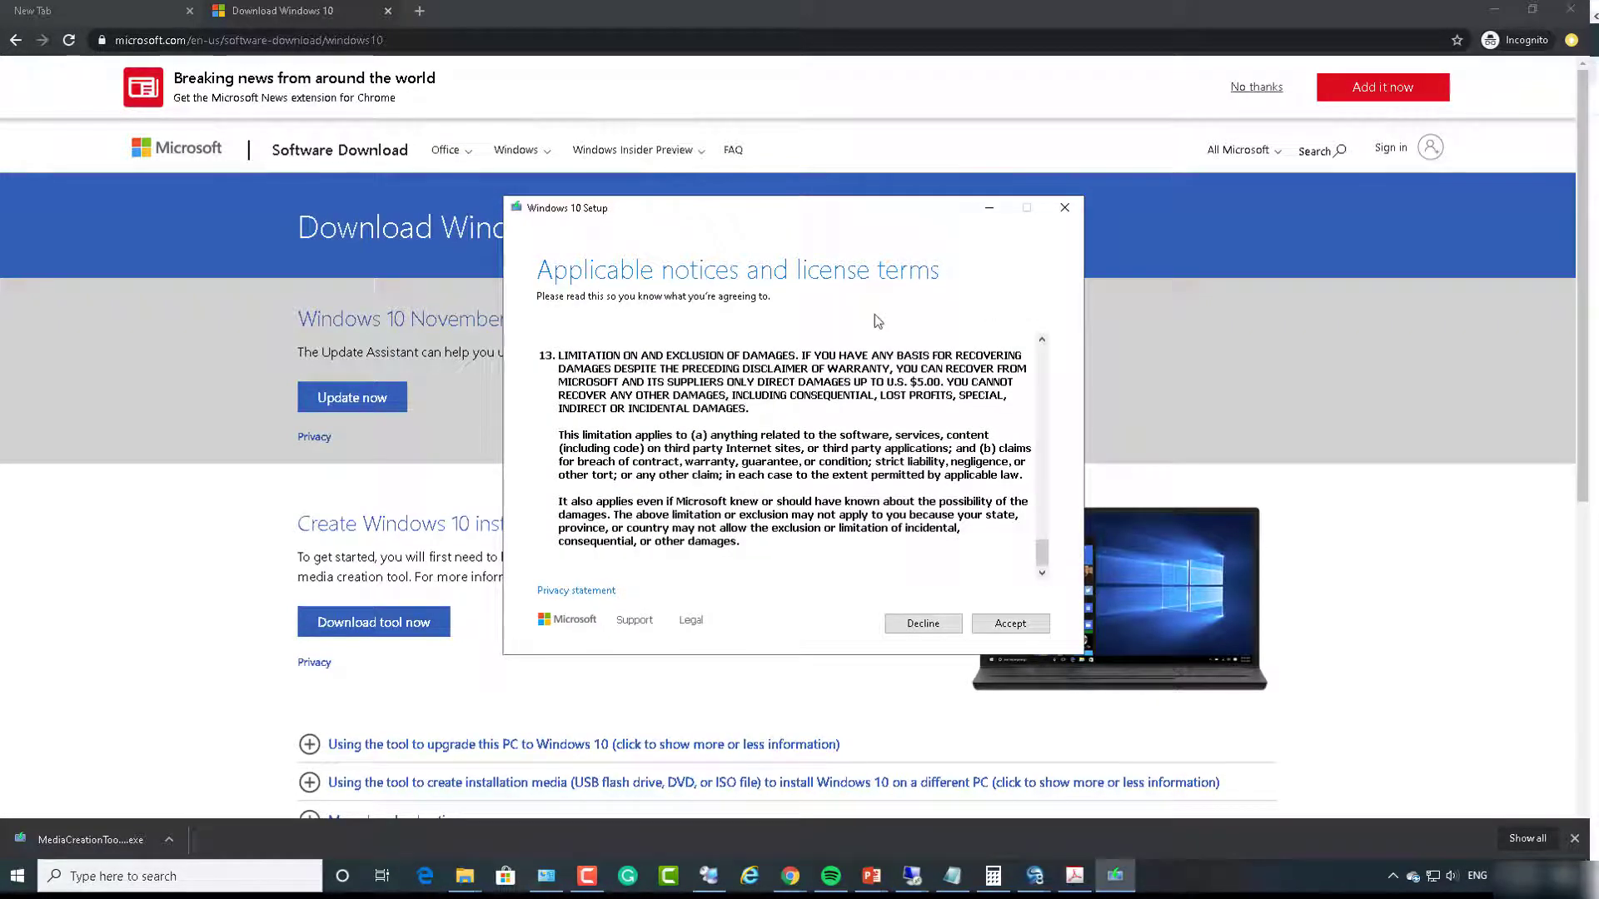
left_click(1008, 631)
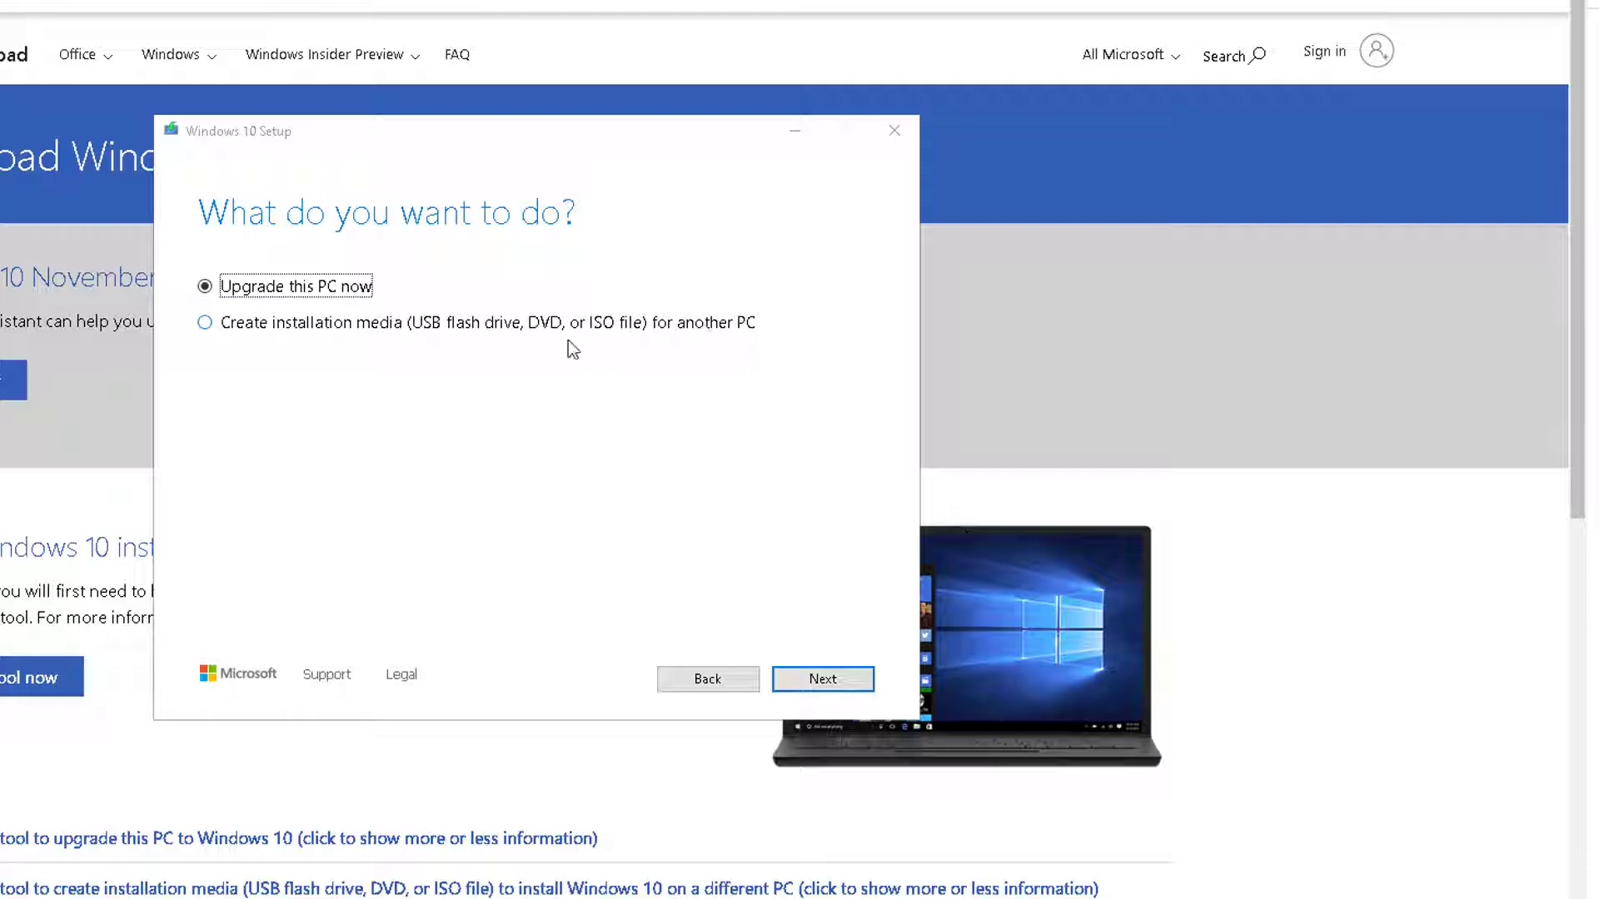
left_click(204, 325)
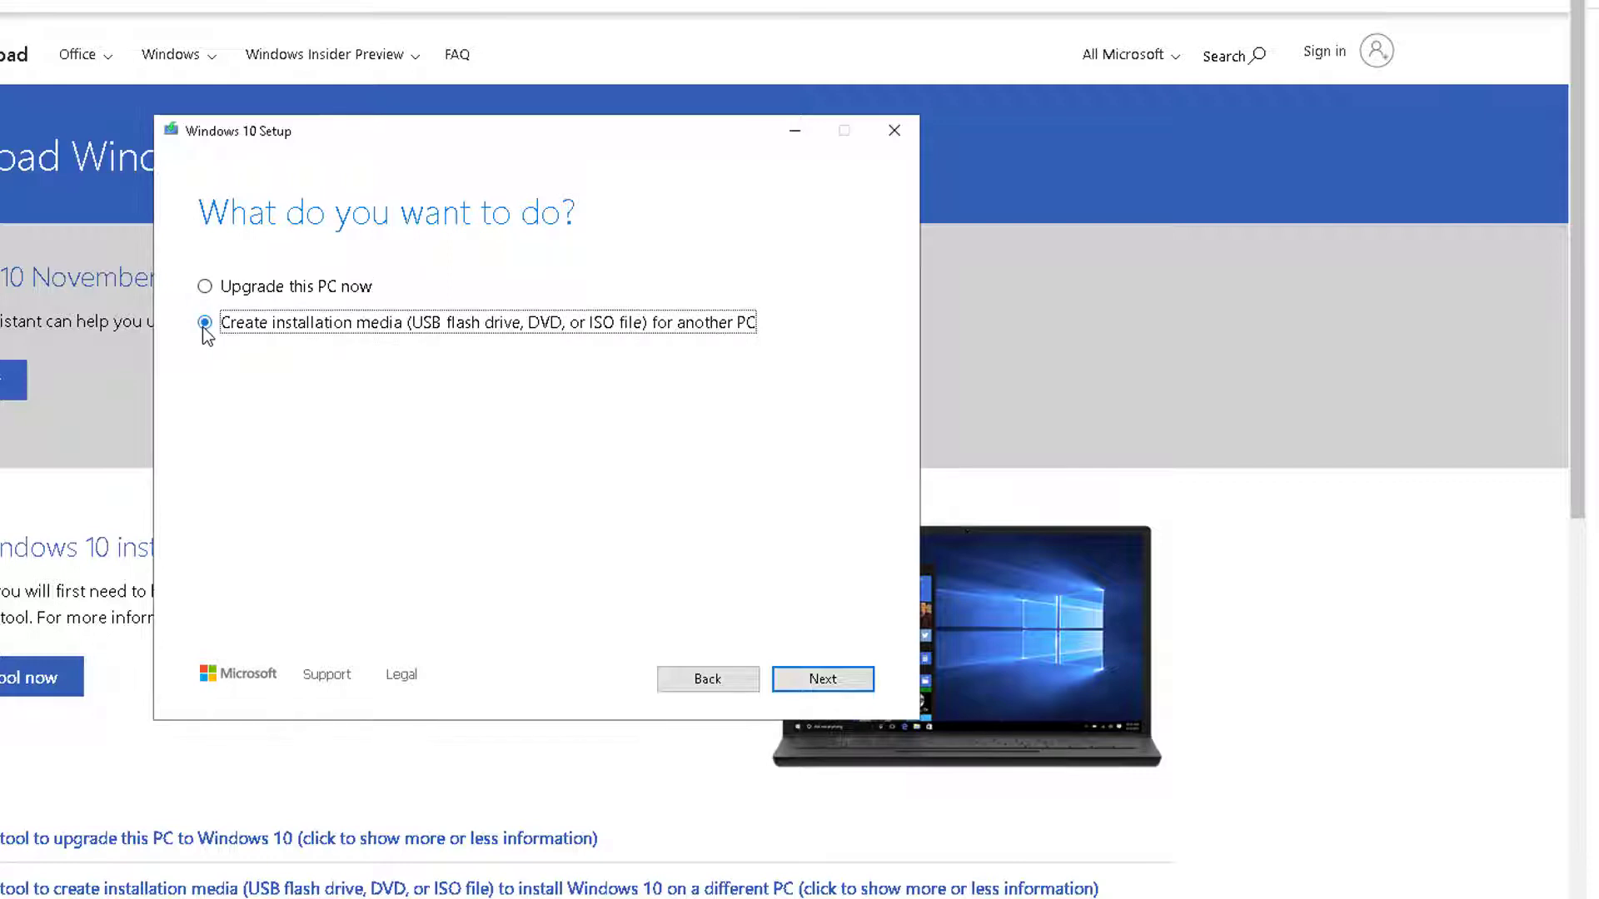
left_click(816, 673)
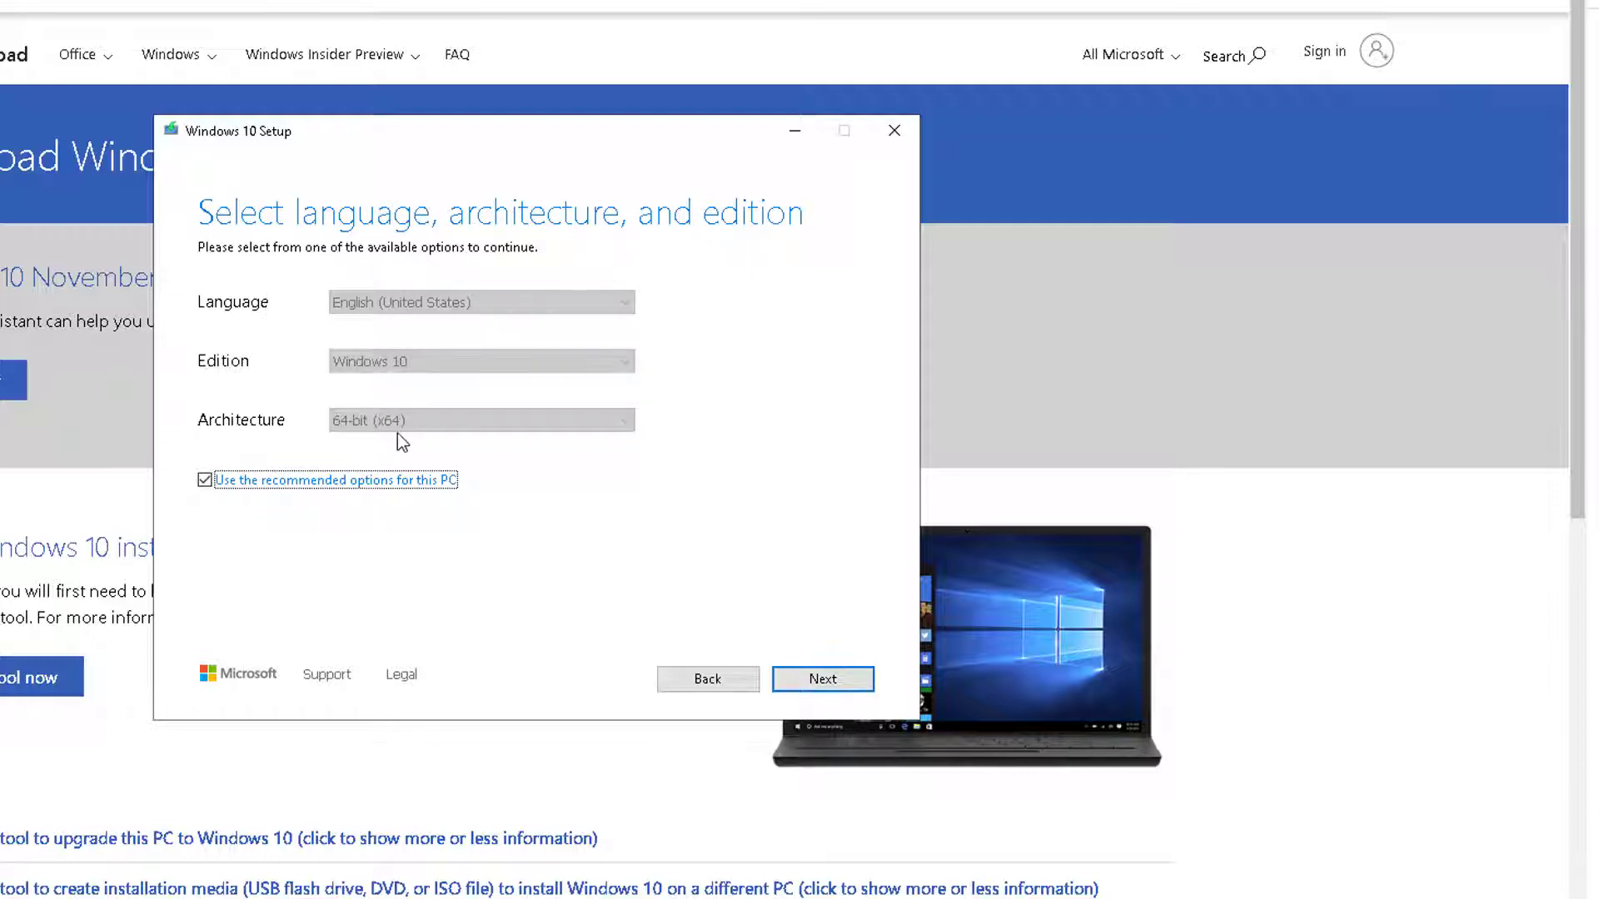
- Turn off the recommended options for this PC and select English (United States) as the language
left_click(204, 481)
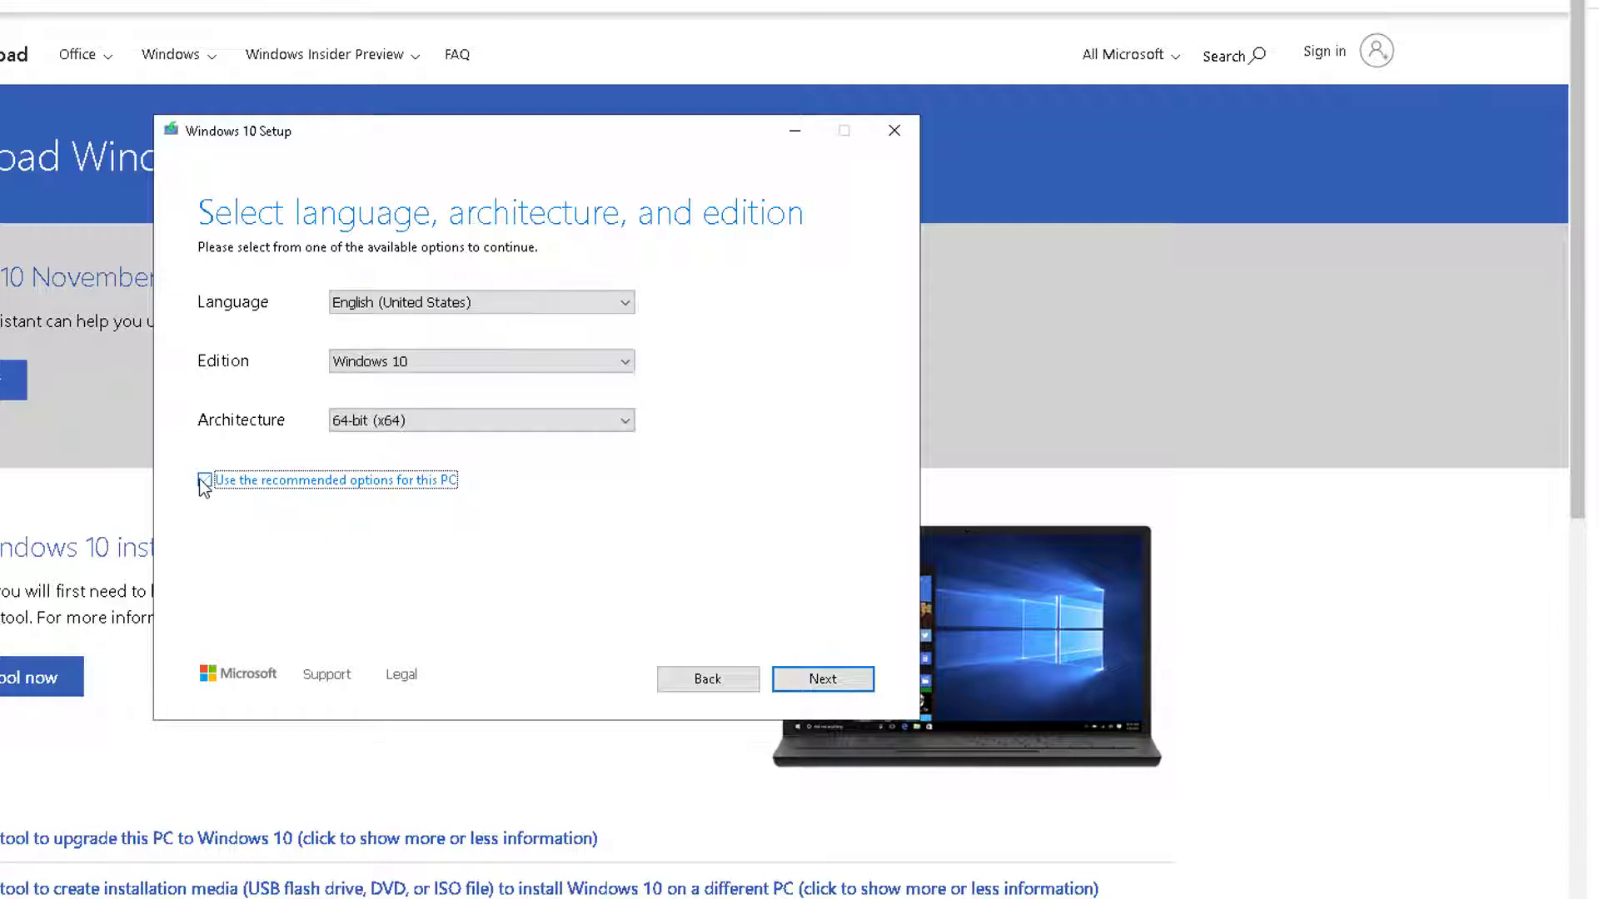
left_click(453, 360)
left_click(453, 360)
left_click(458, 307)
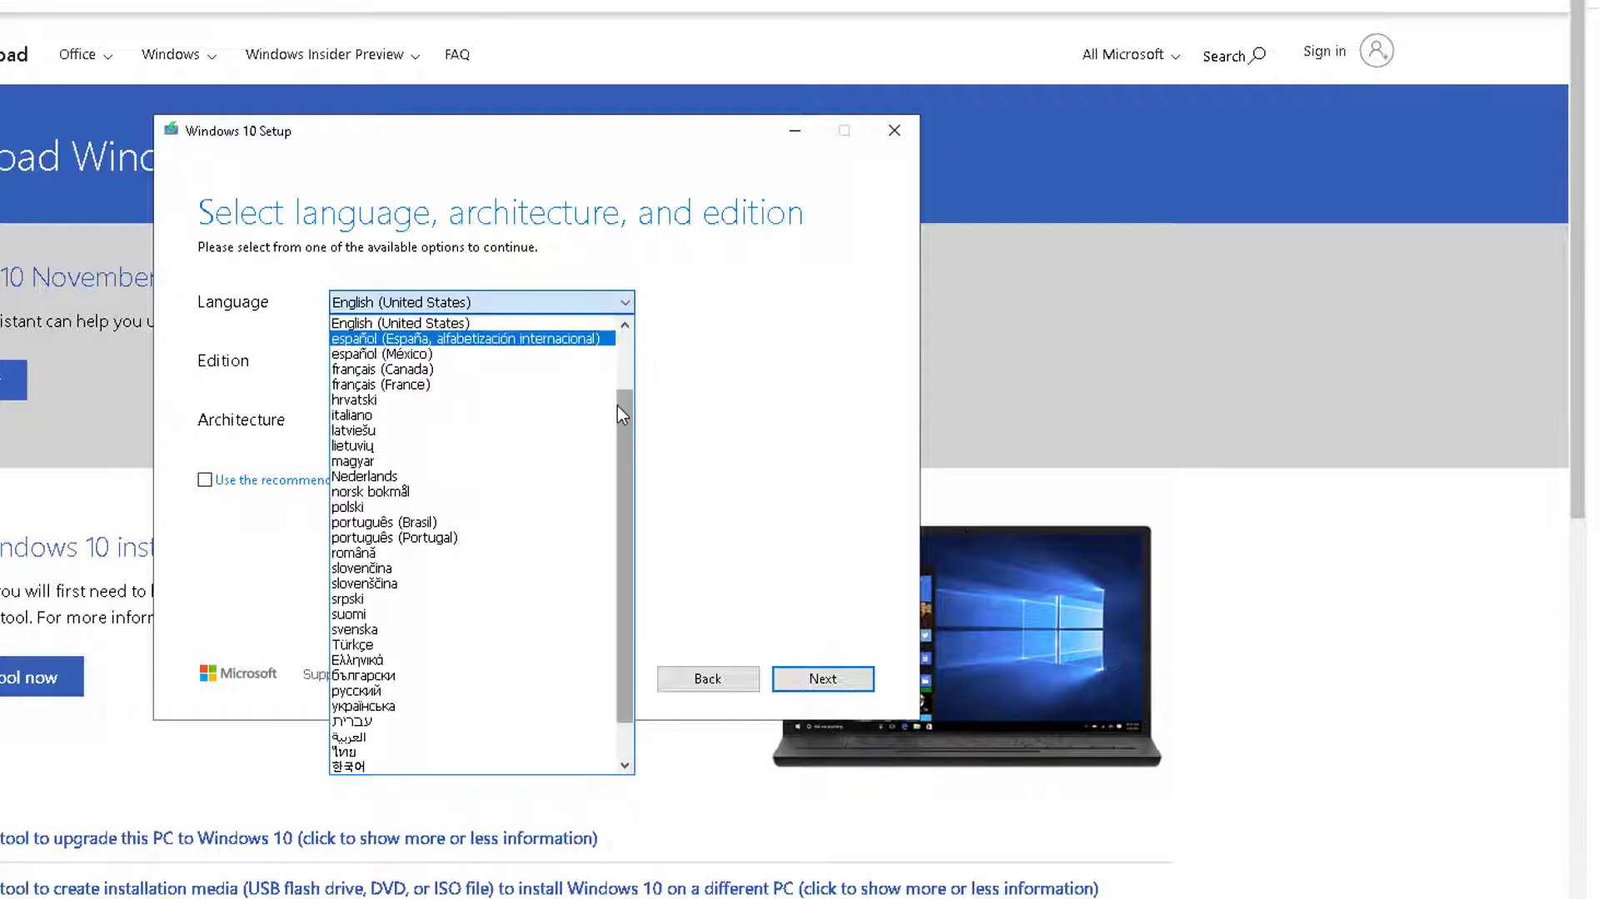
left_click_drag(617, 407, 614, 377)
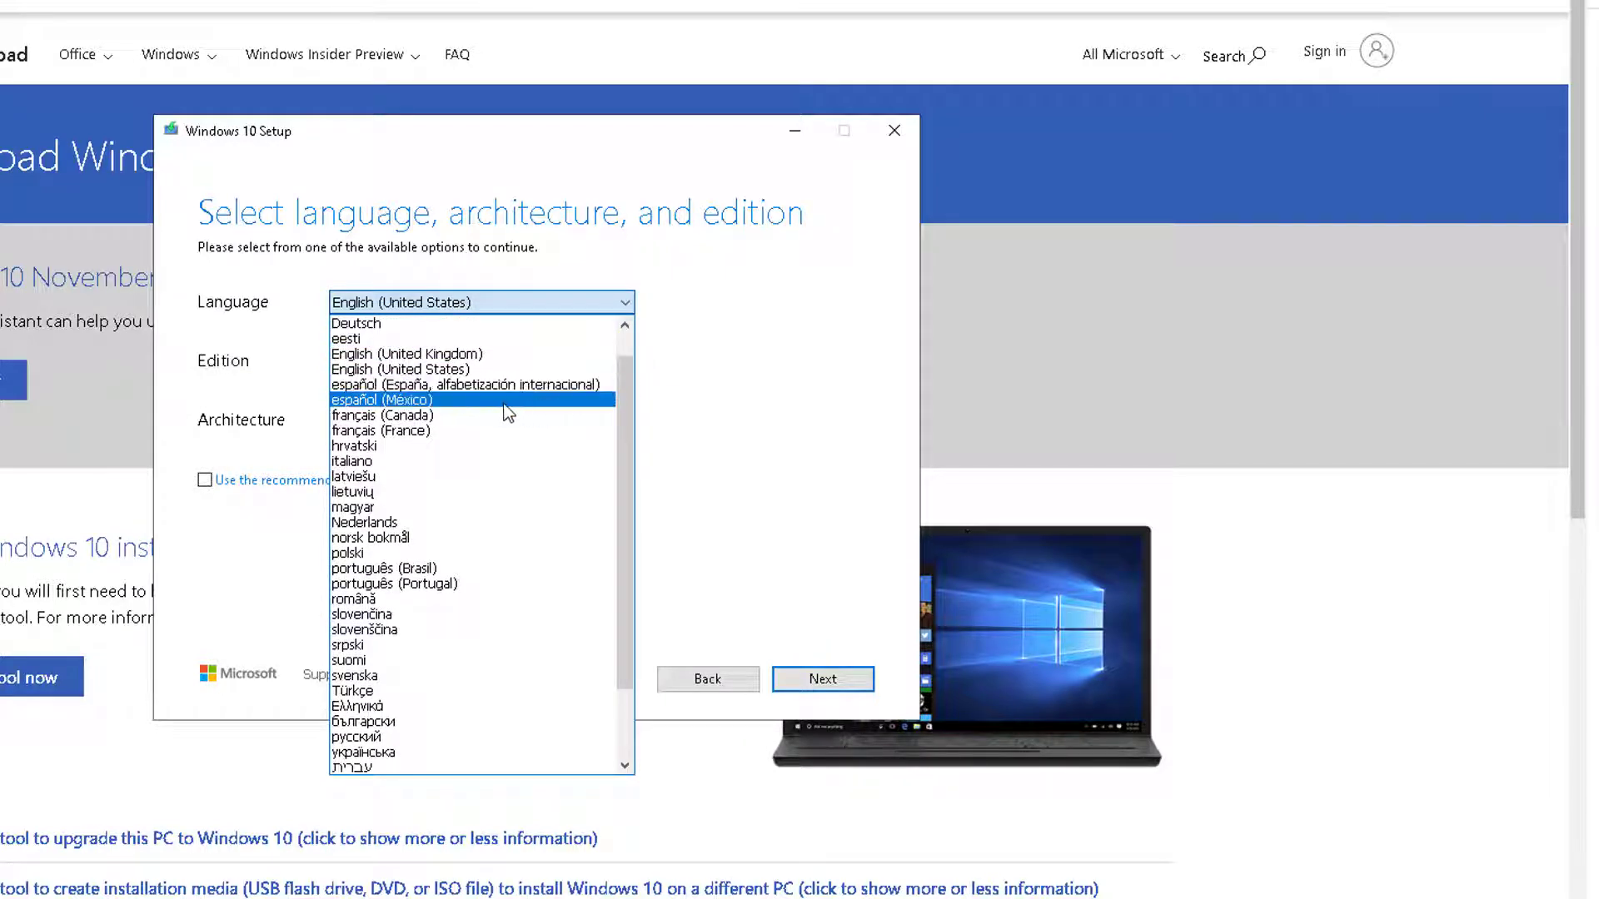
left_click(449, 370)
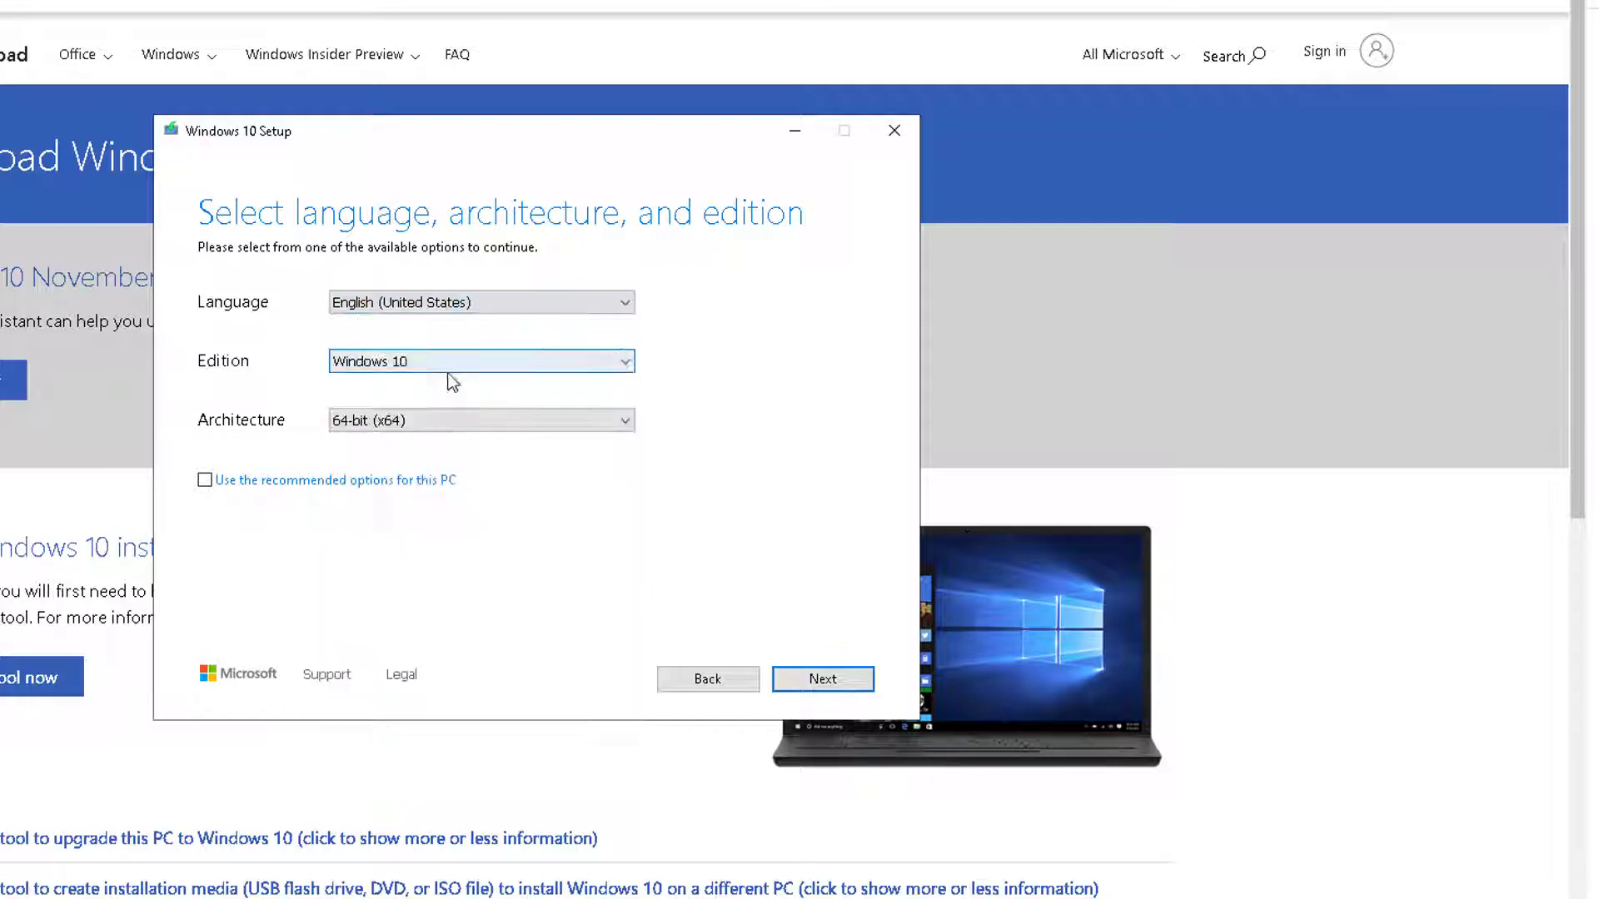
- Try Both as the architecture, settle on 64-bit (x64), and proceed to the media choice
left_click(366, 421)
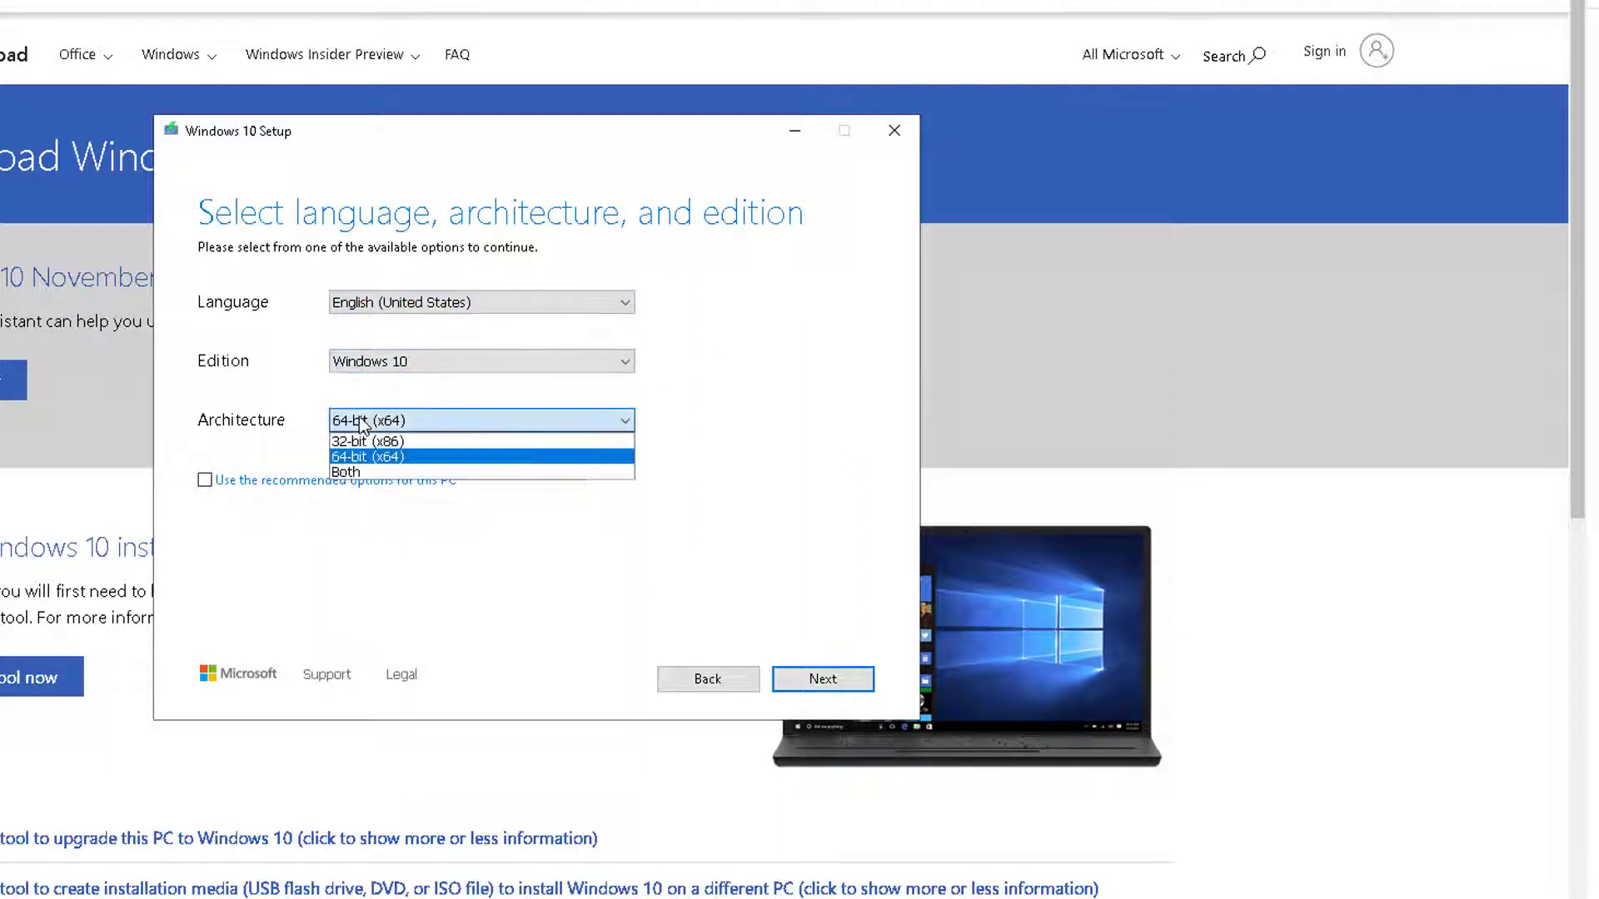
left_click(369, 472)
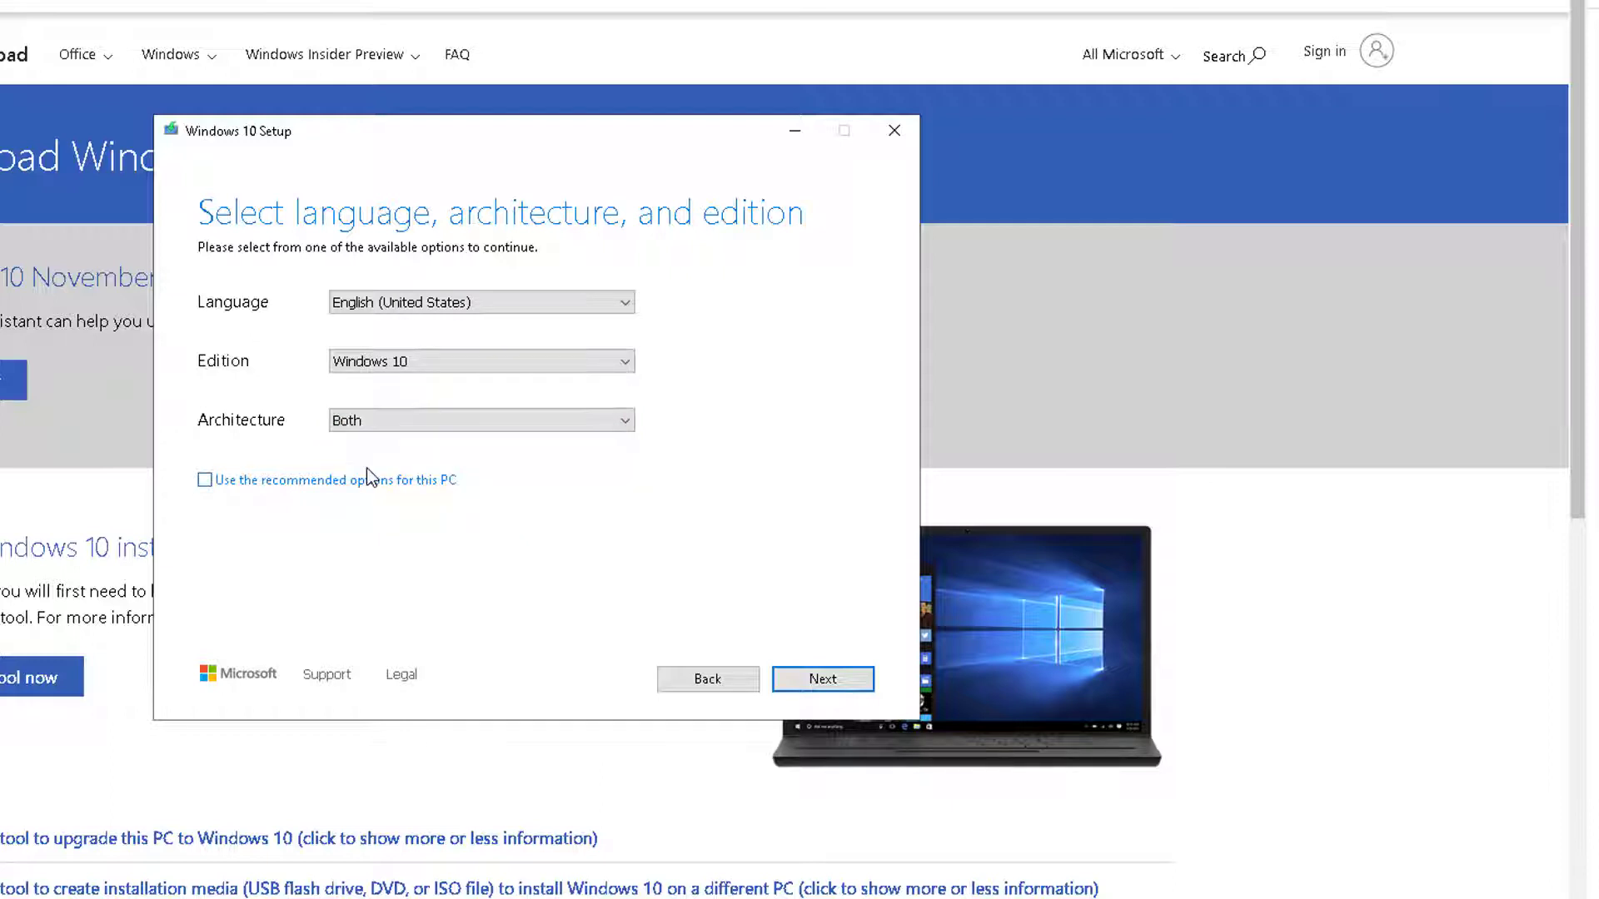
left_click(393, 422)
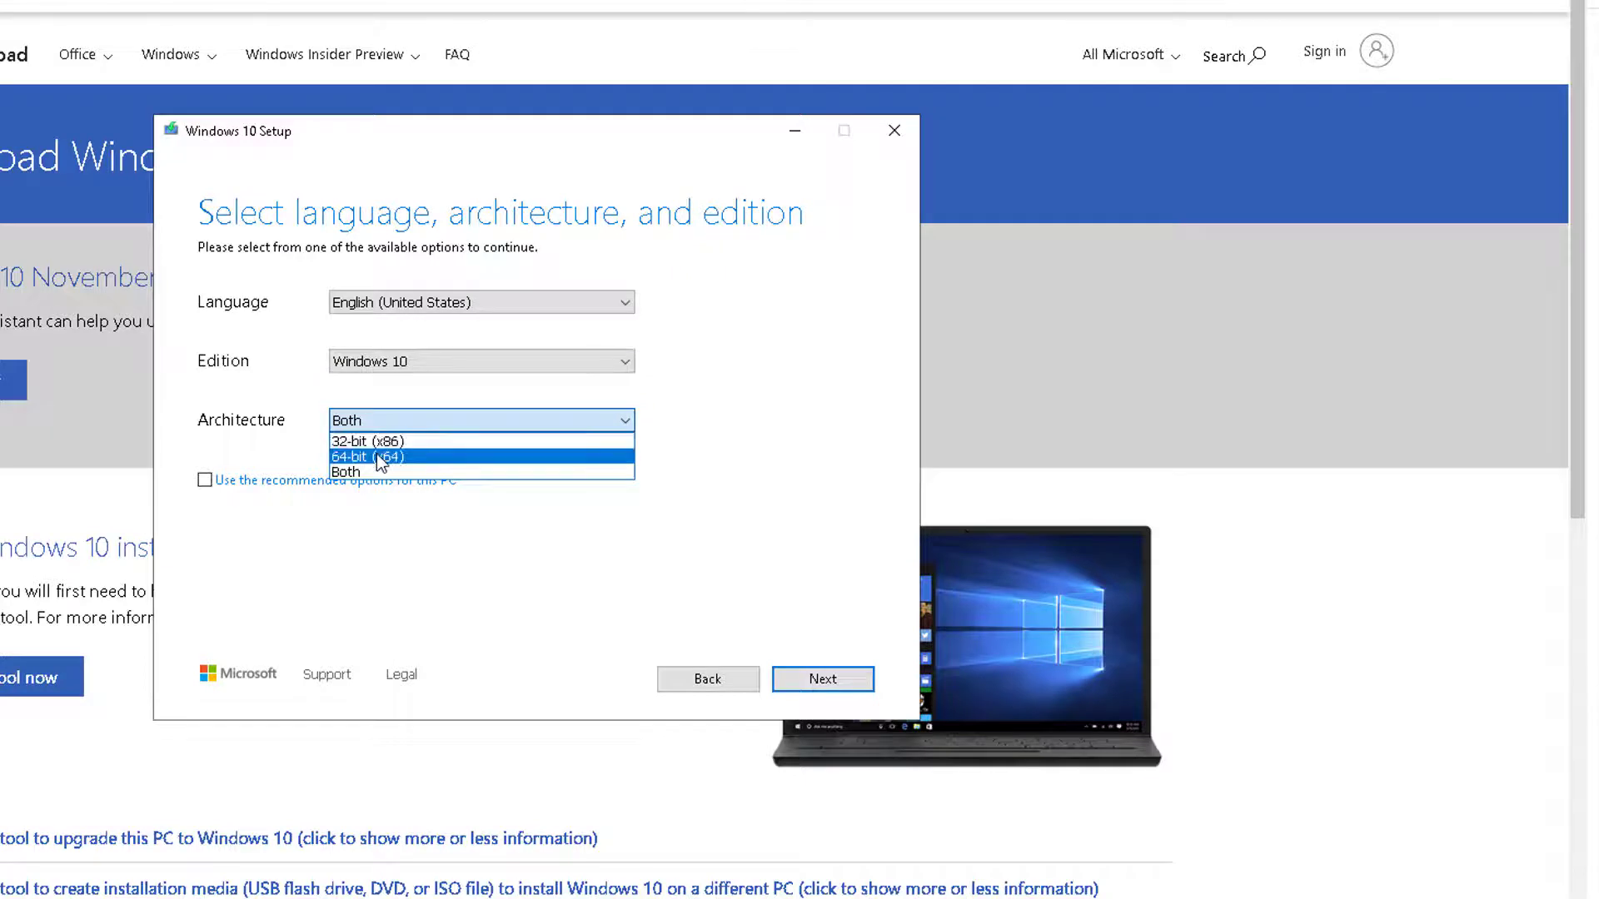
left_click(379, 454)
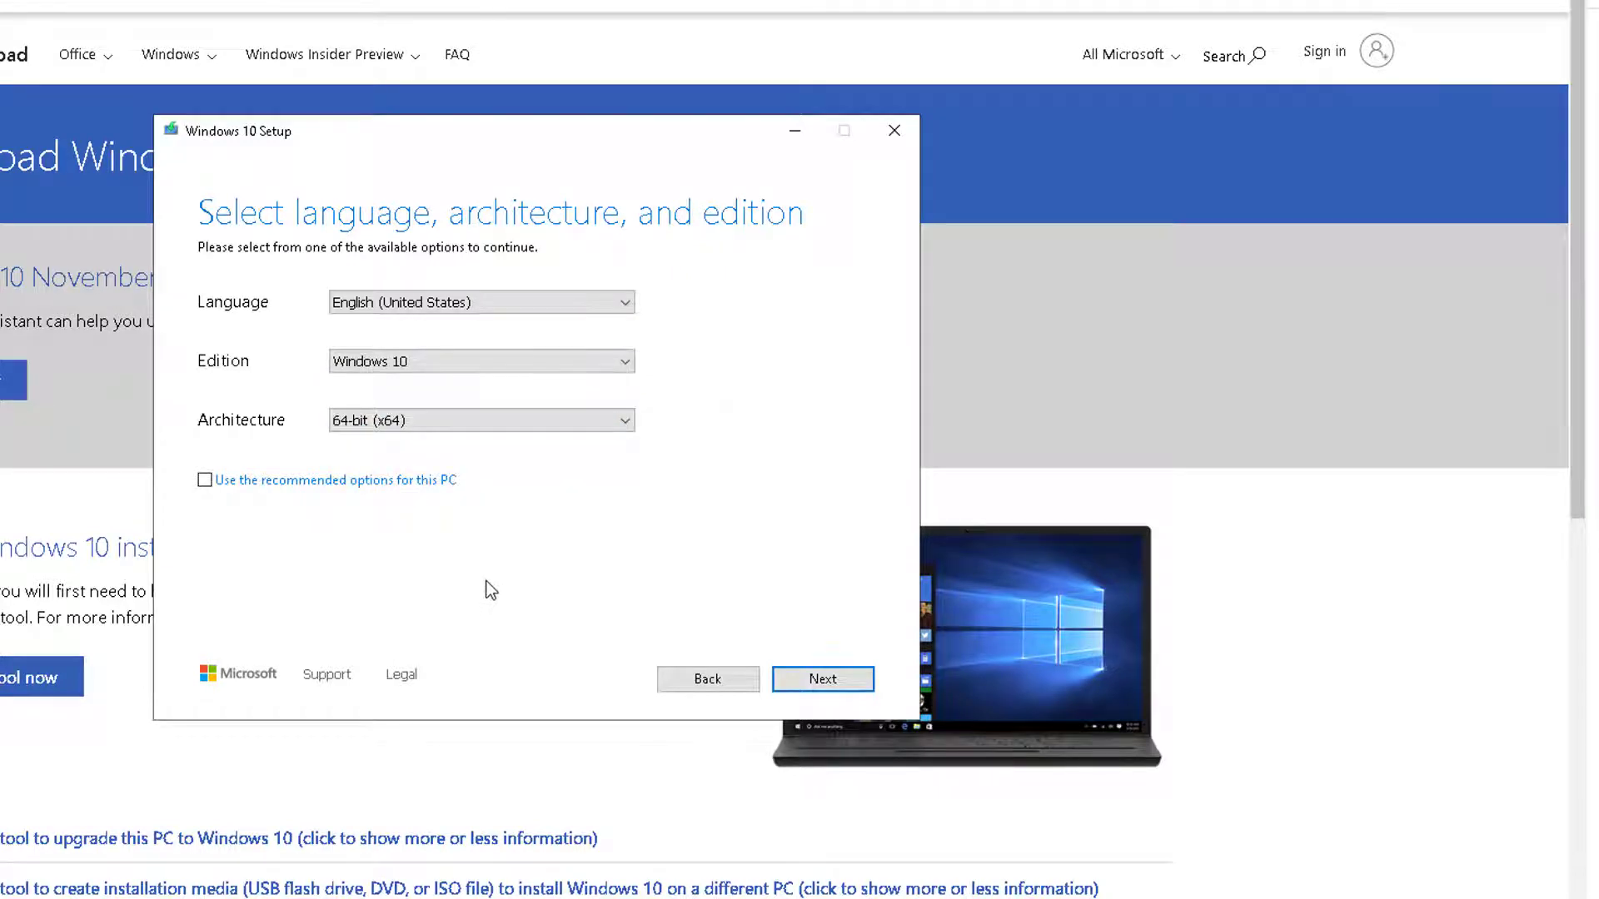
left_click(819, 680)
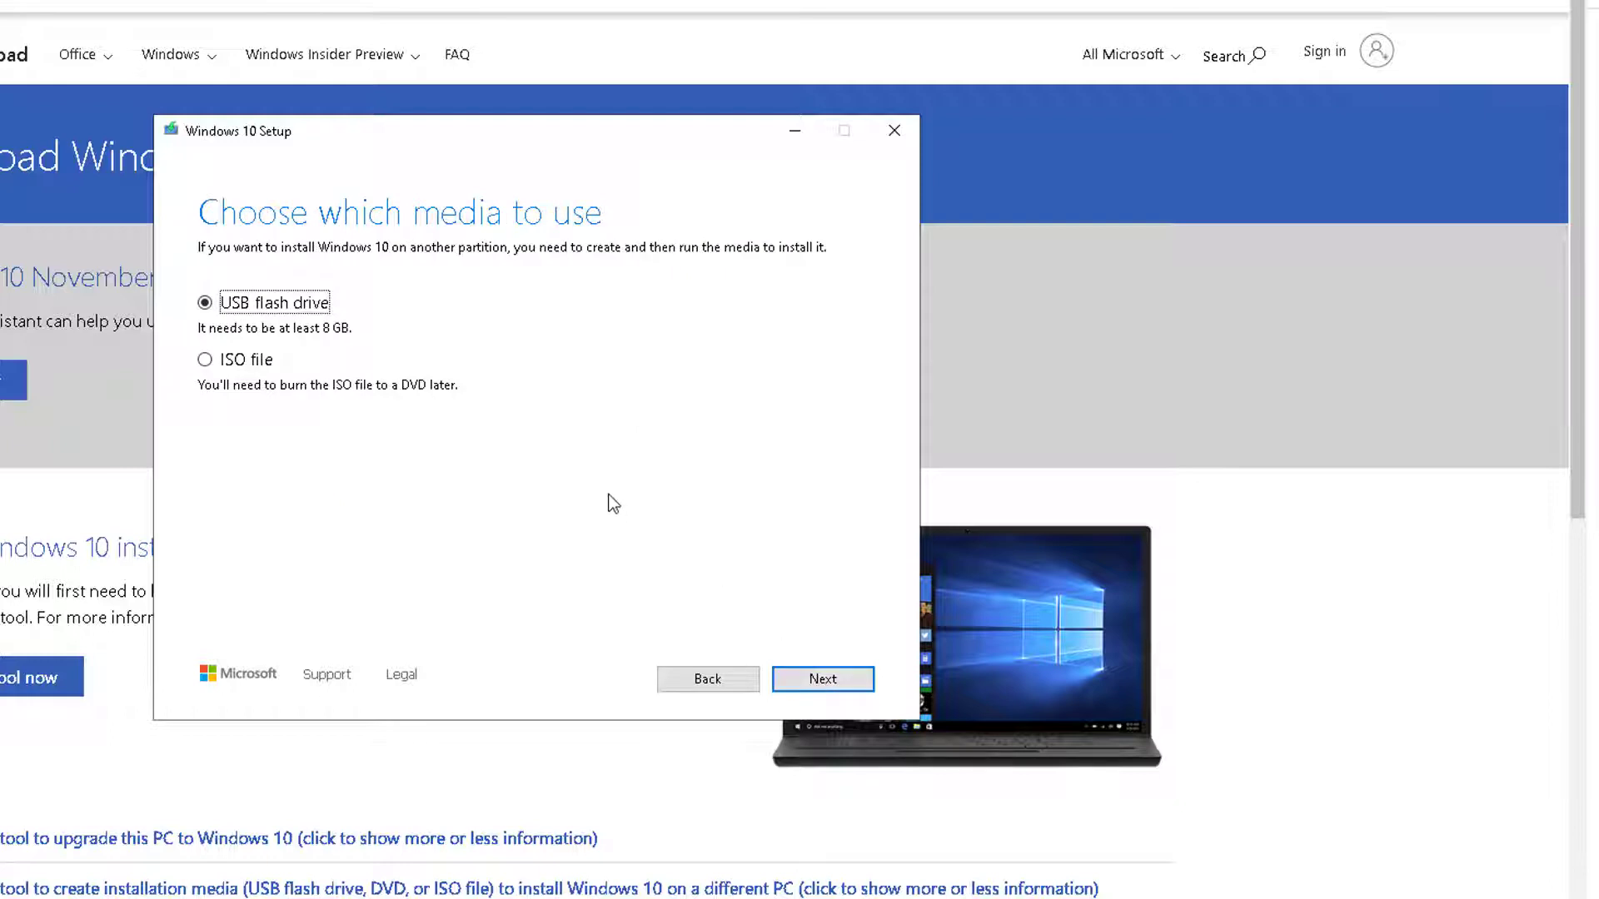
- Choose ISO file as the media and save it as Windows10x64.iso on New Volume (D:)
left_click(205, 369)
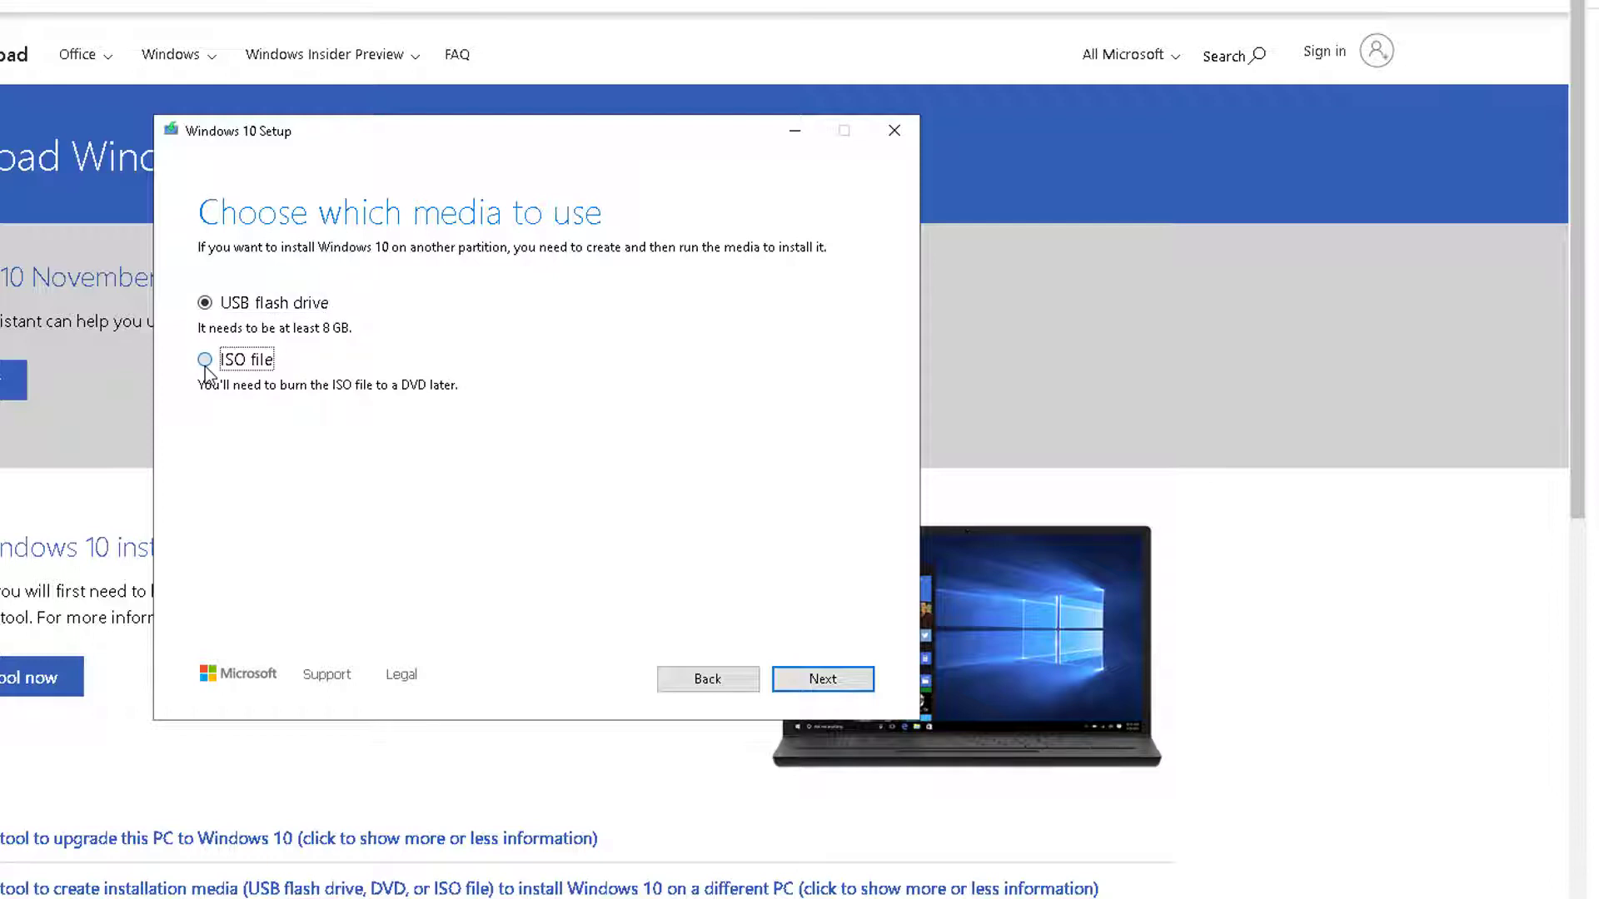
left_click(843, 677)
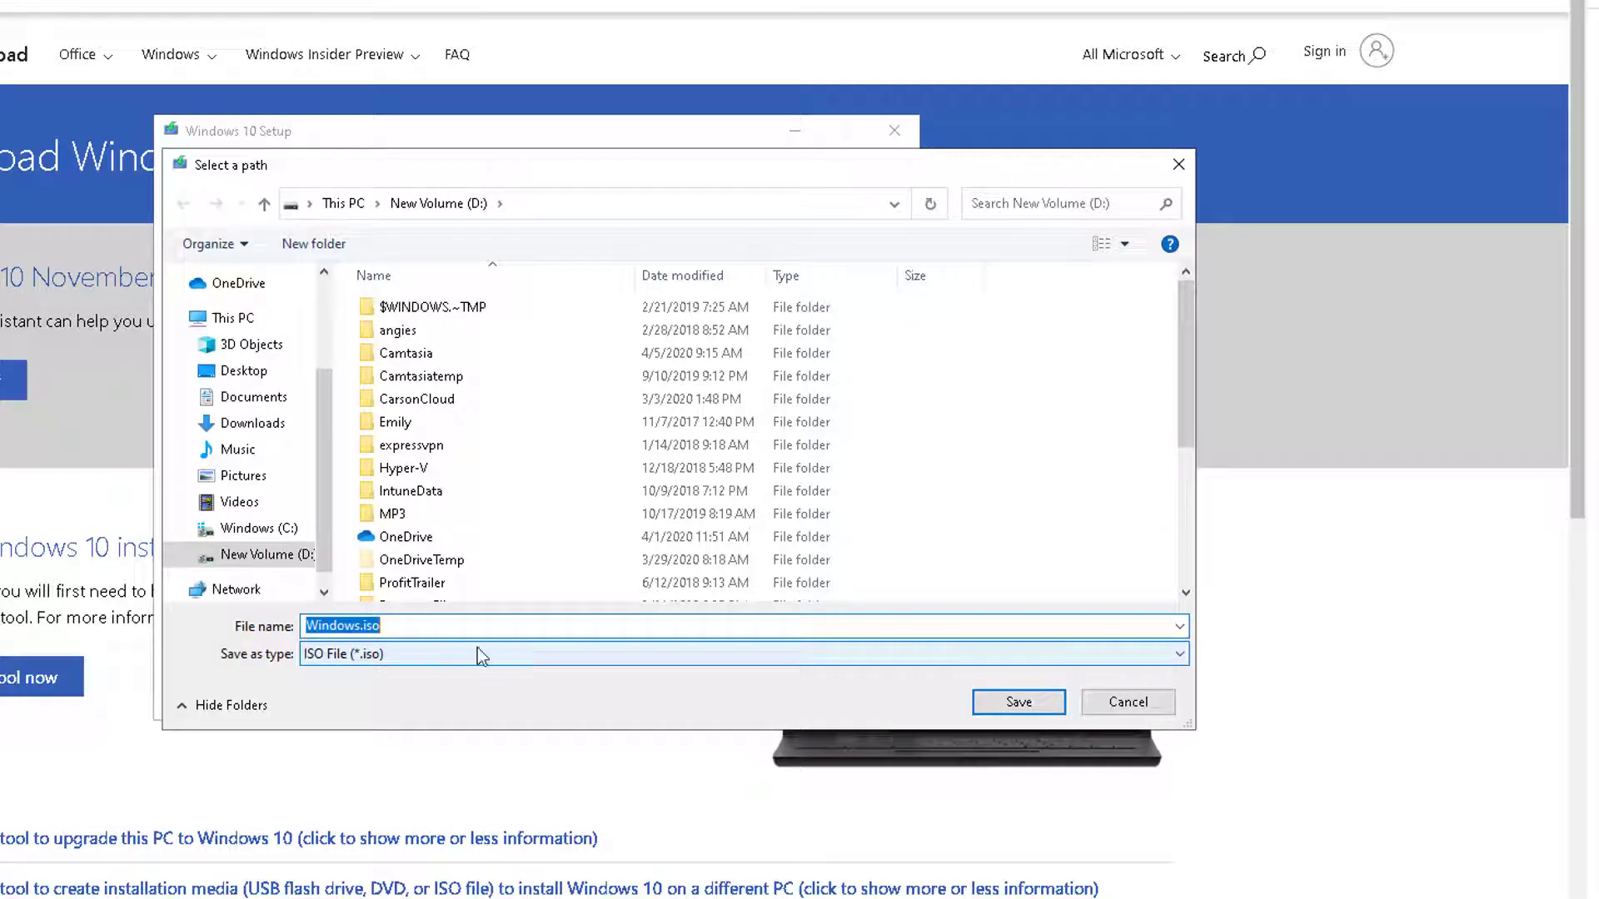
left_click(410, 624)
left_click(361, 626)
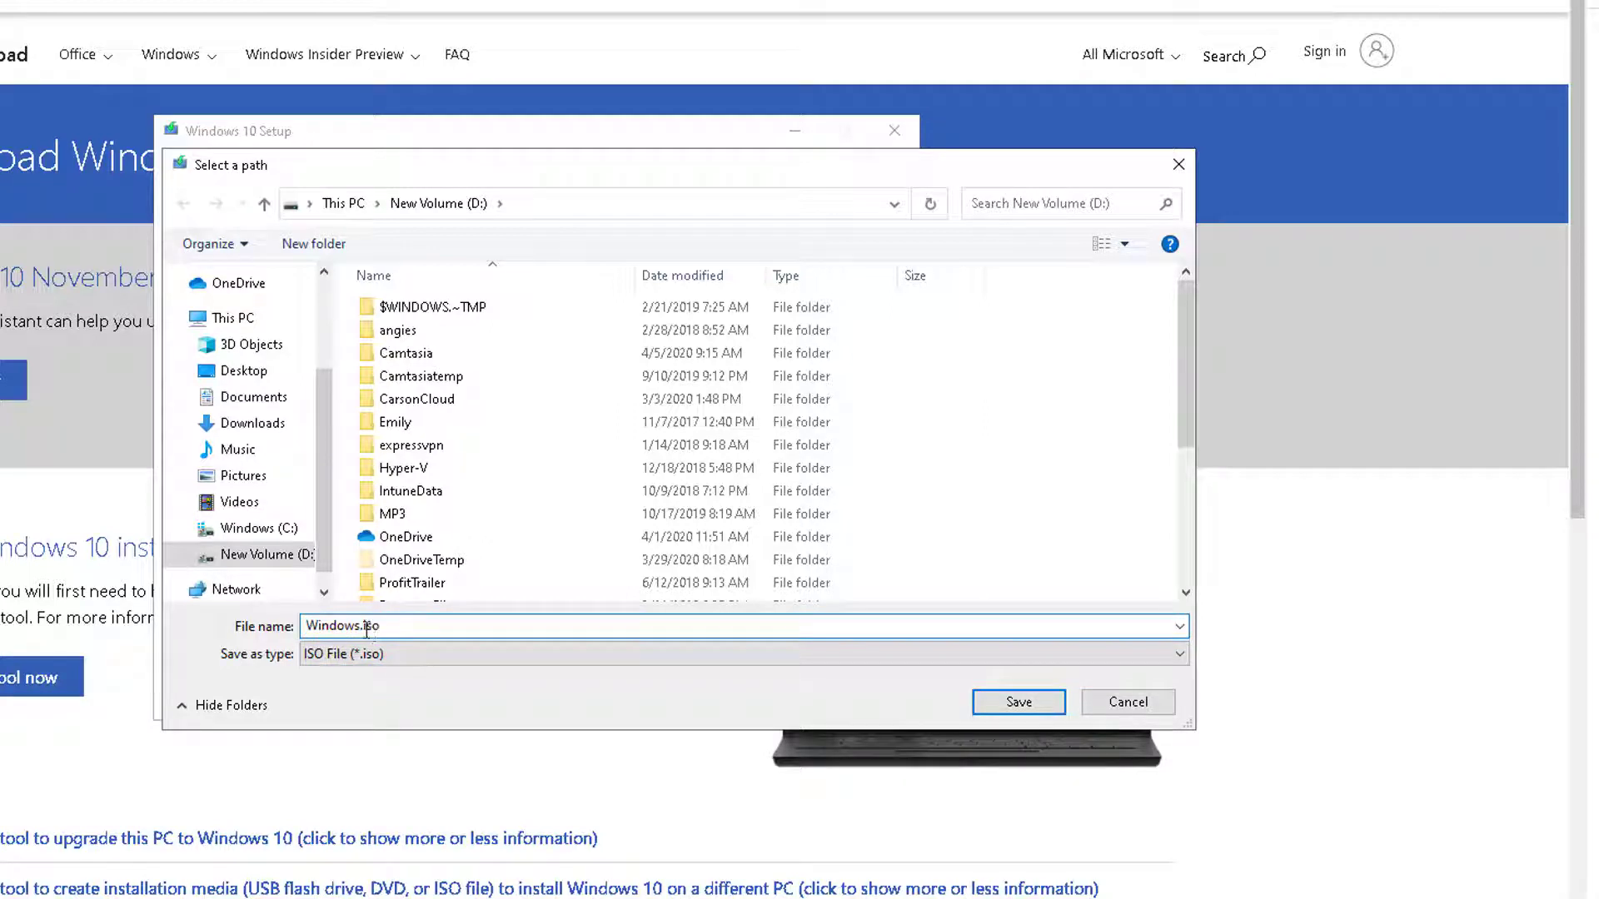
type("10x64")
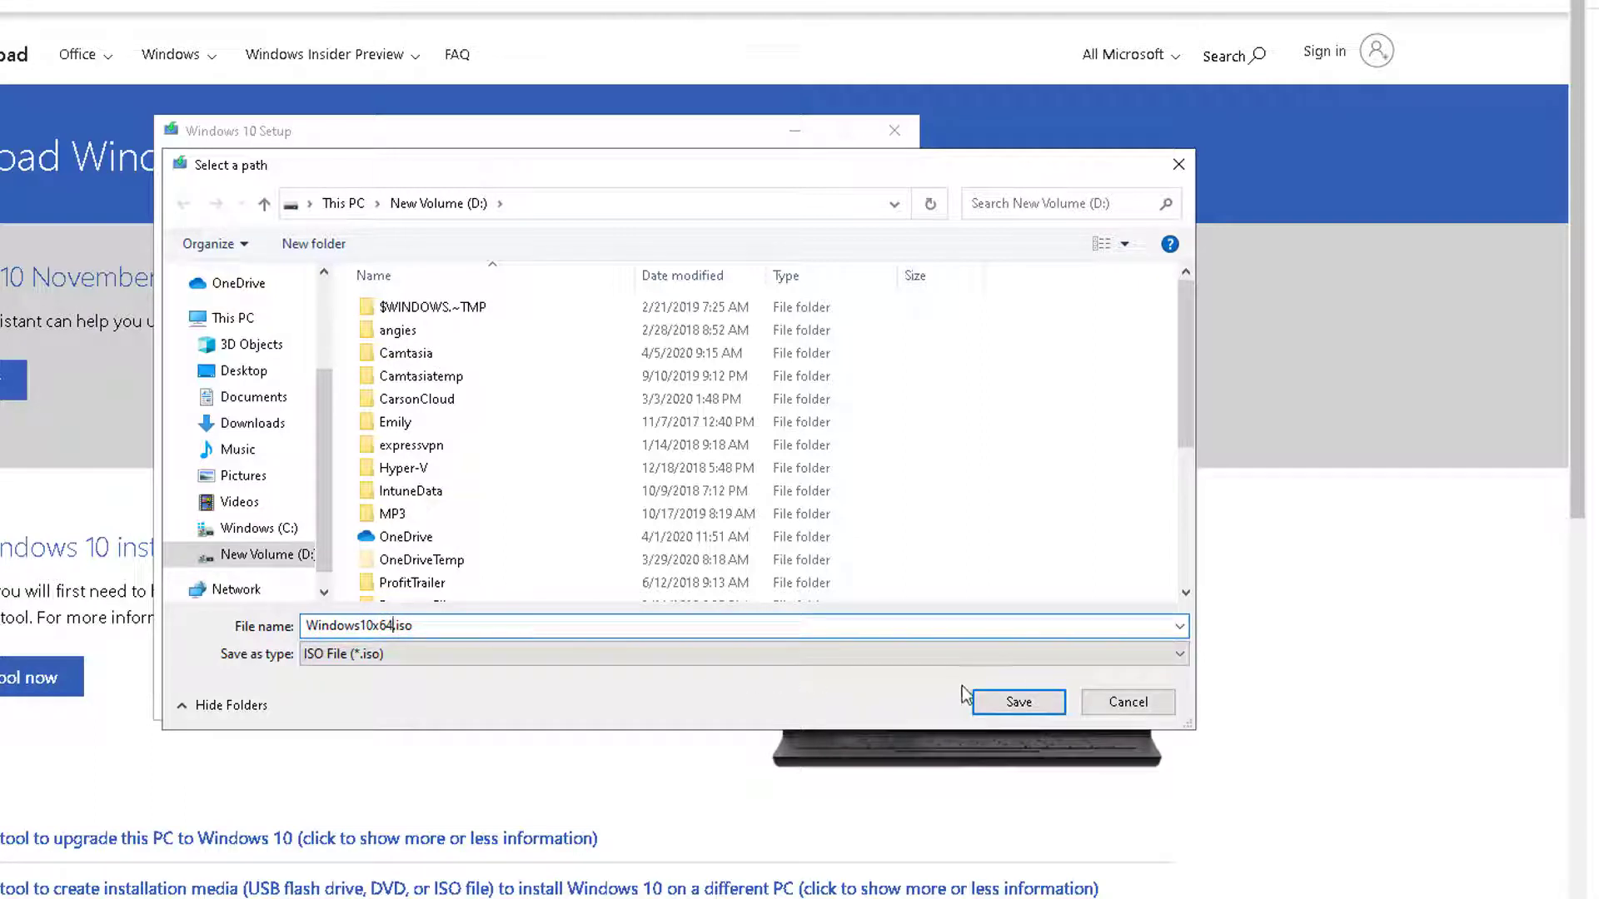
left_click(997, 705)
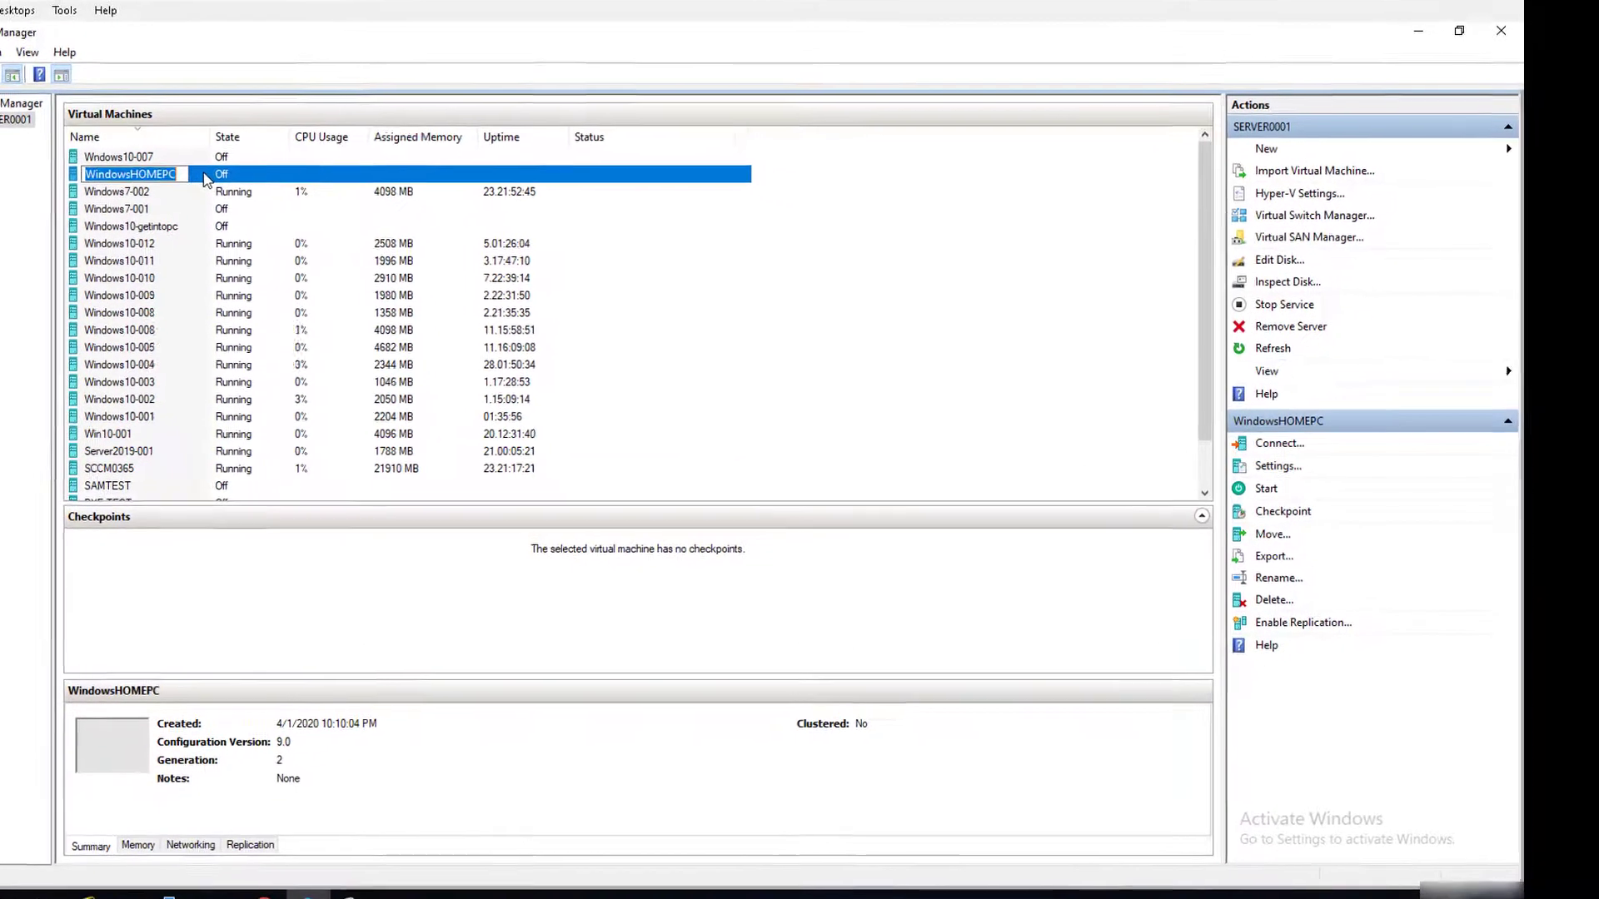
- In Hyper-V Manager, open the WindowsHOMEPC virtual machine's settings and move the DVD drive to the top of the boot order
left_click(1283, 469)
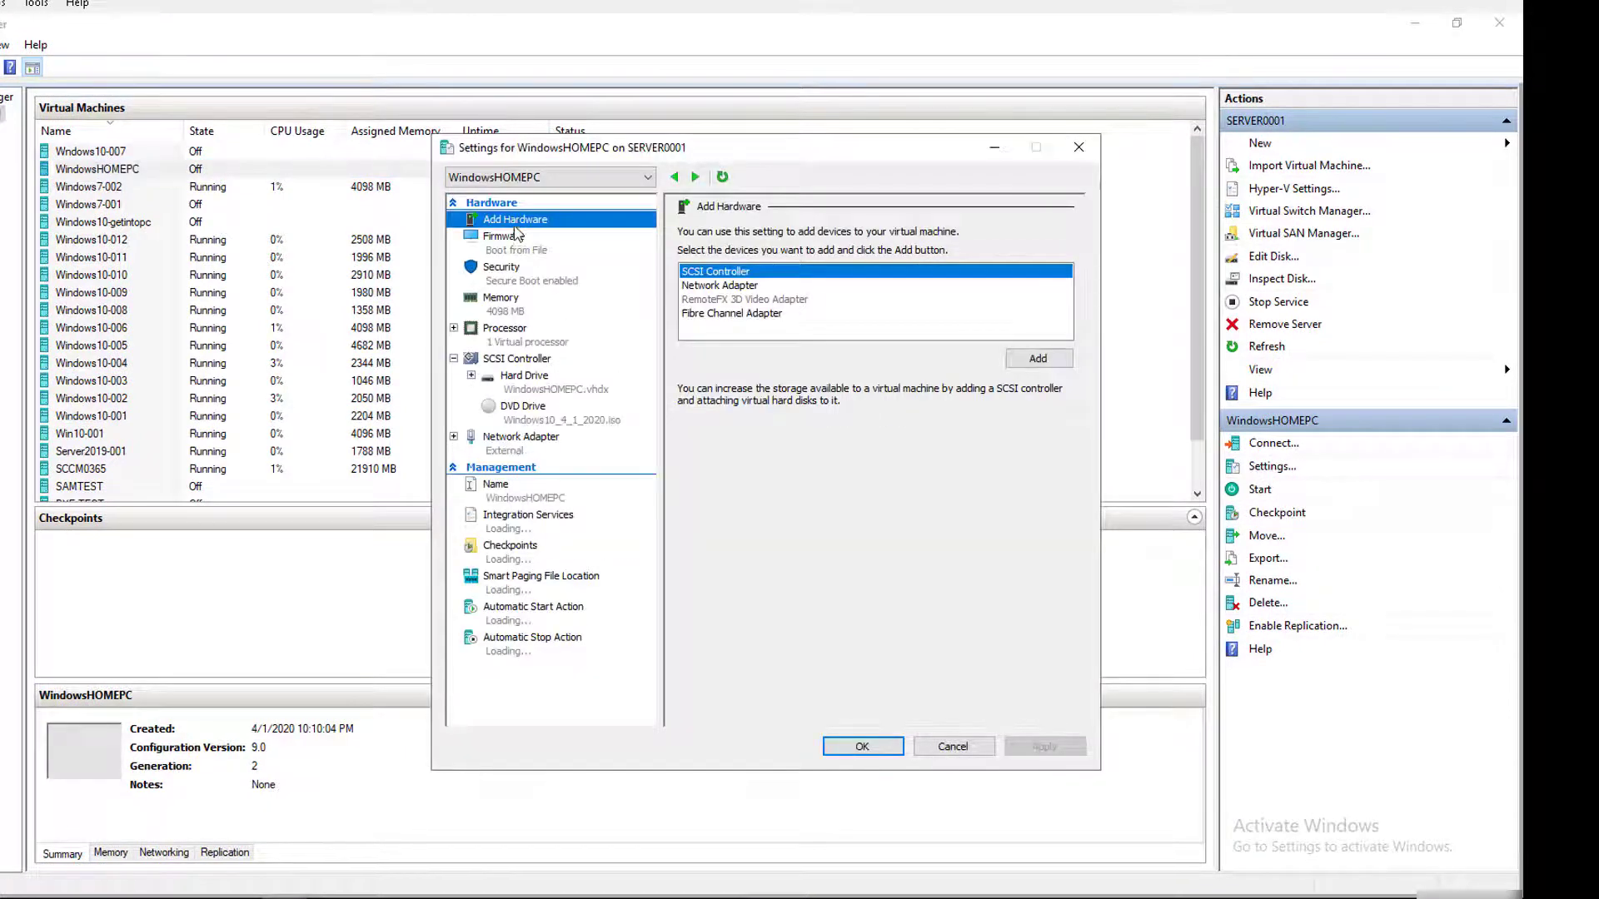
left_click(523, 244)
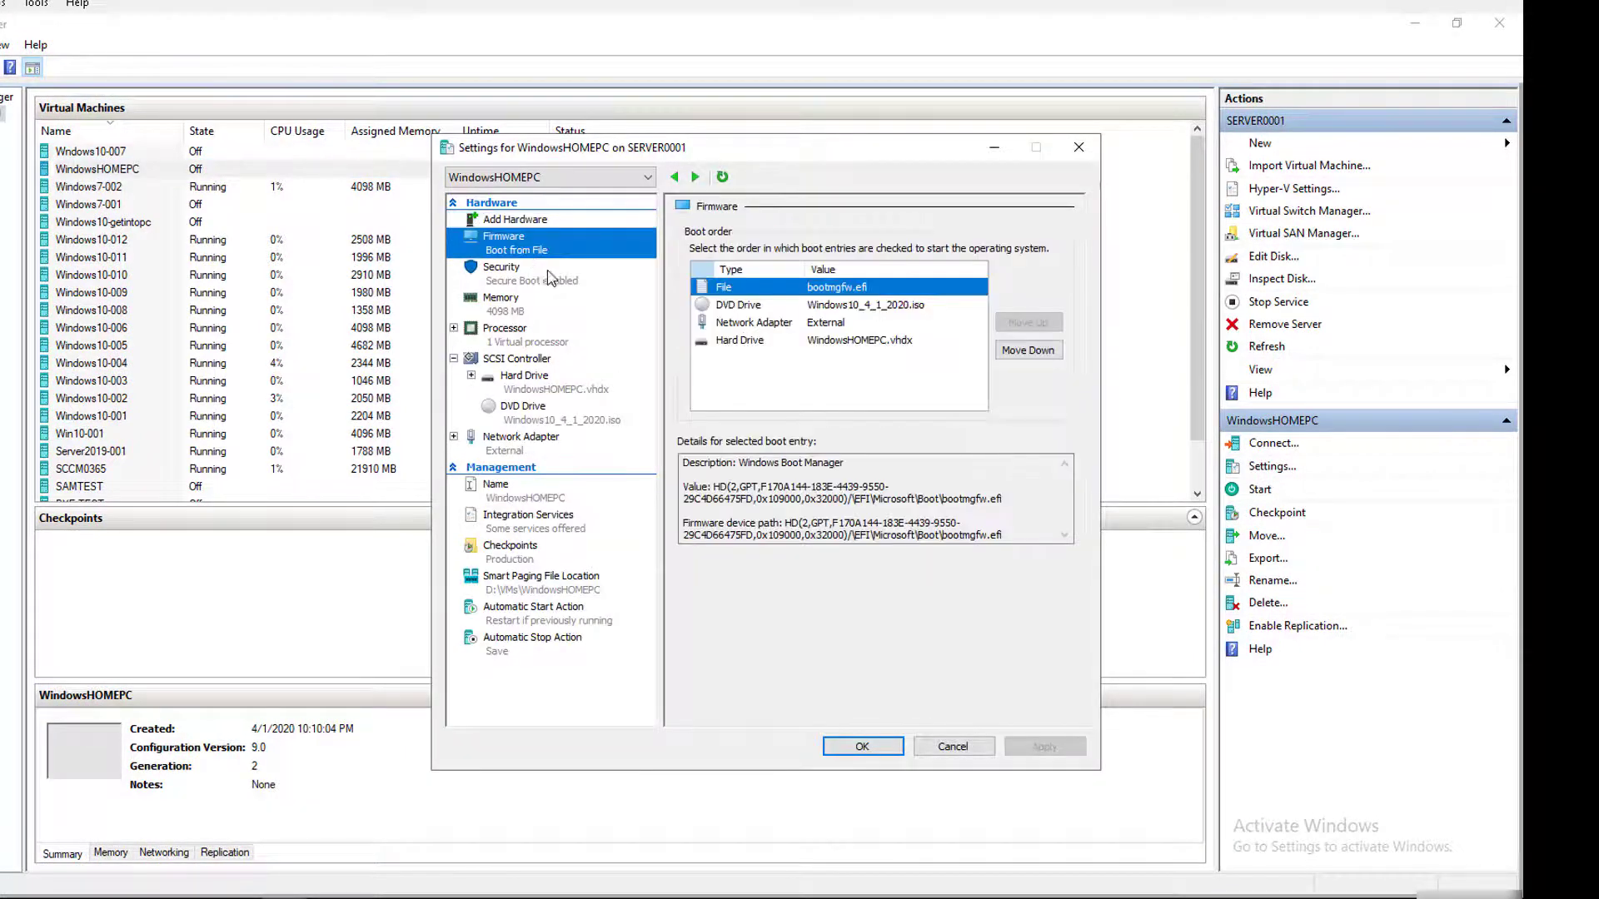
left_click(744, 305)
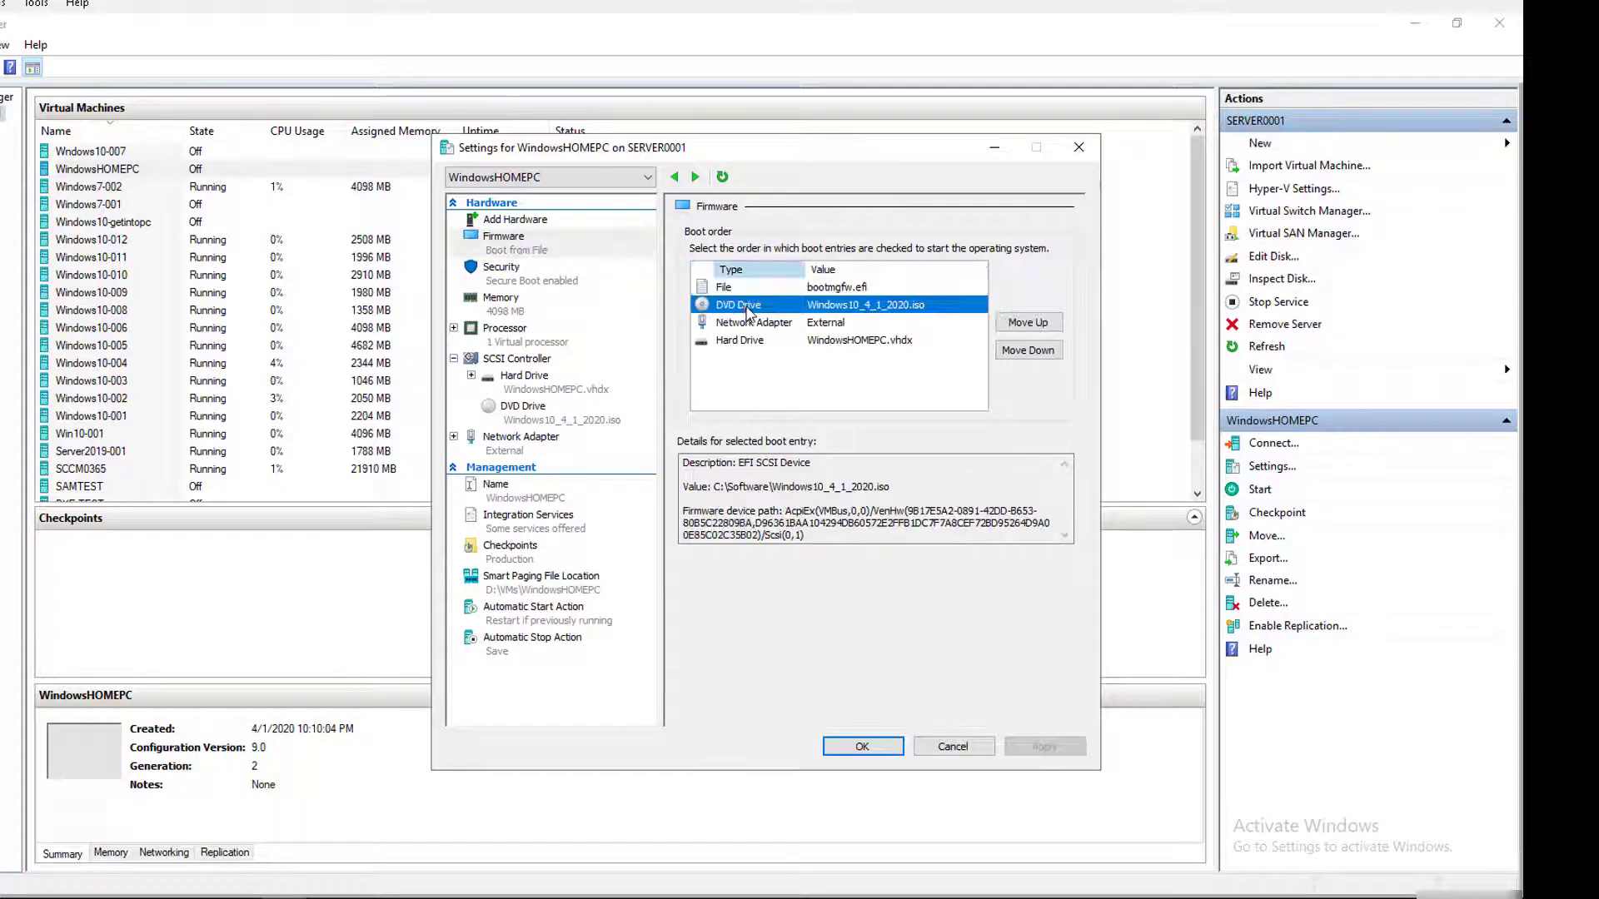
left_click(1025, 322)
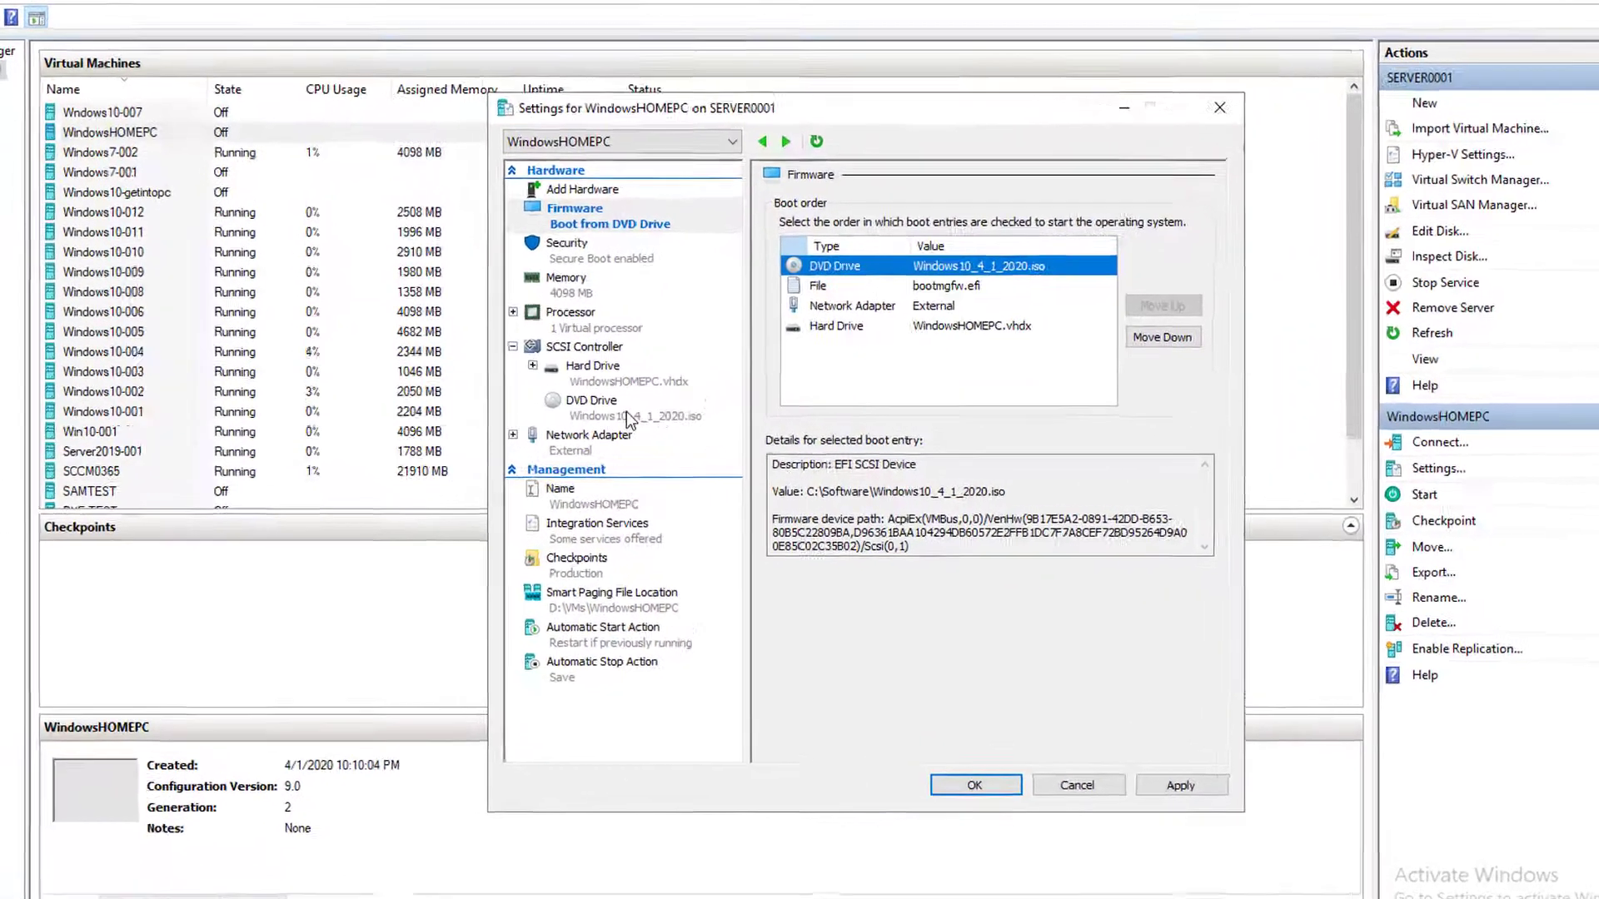
- Attach C:\Software\Windows10x64.iso as the DVD drive's image file and save the virtual machine settings
left_click(626, 412)
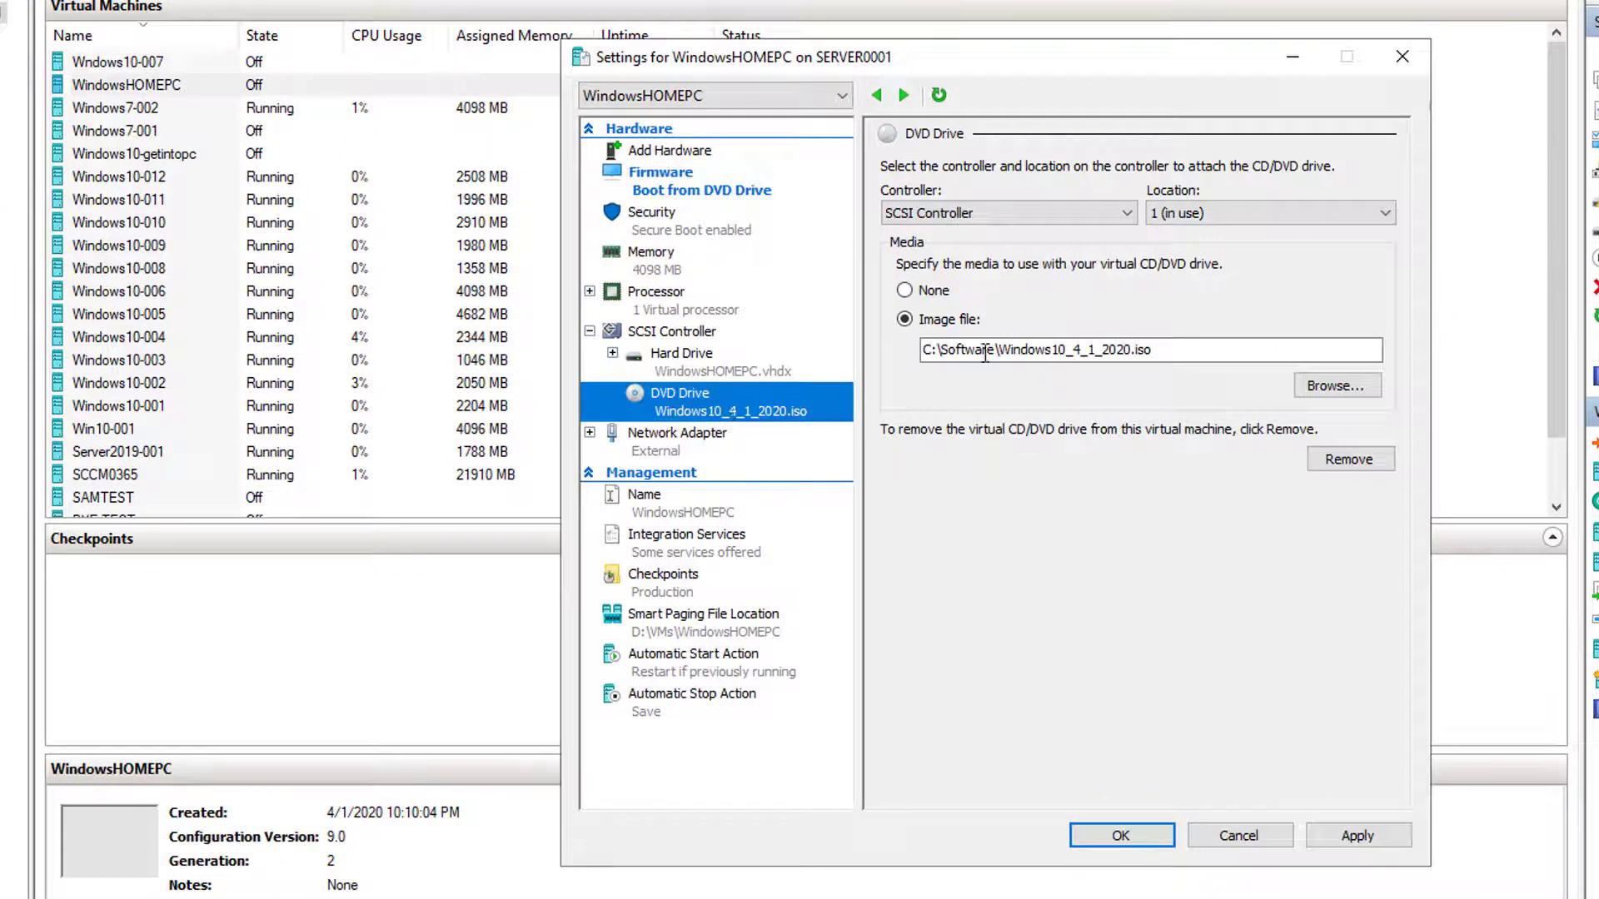
left_click(1335, 387)
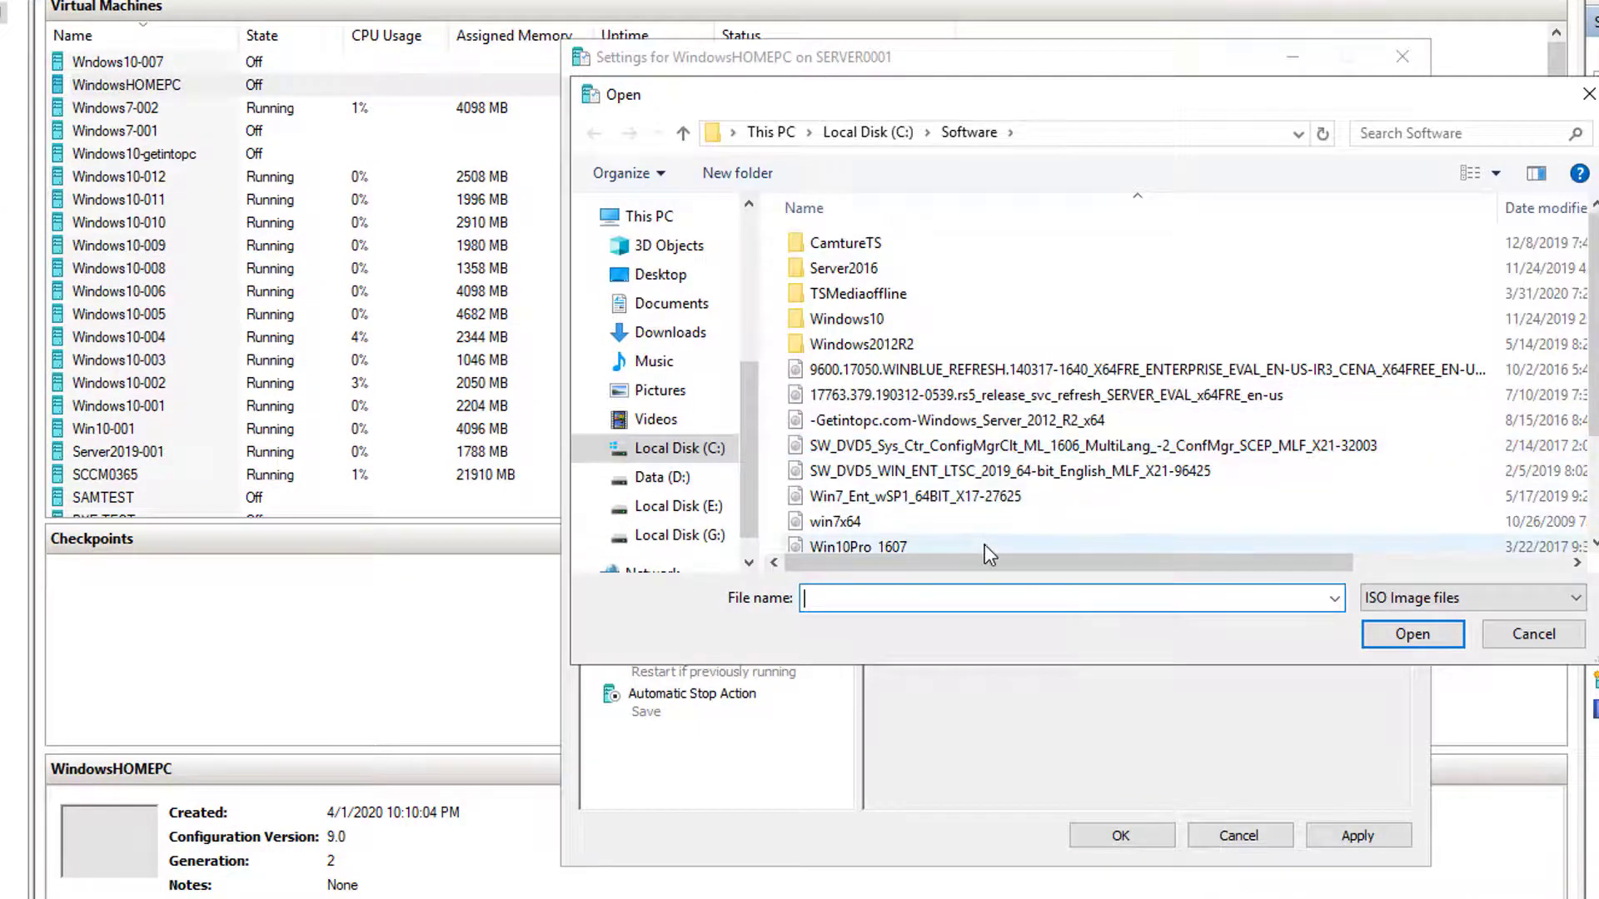
left_click(966, 497)
scroll(966, 508, "down", 2)
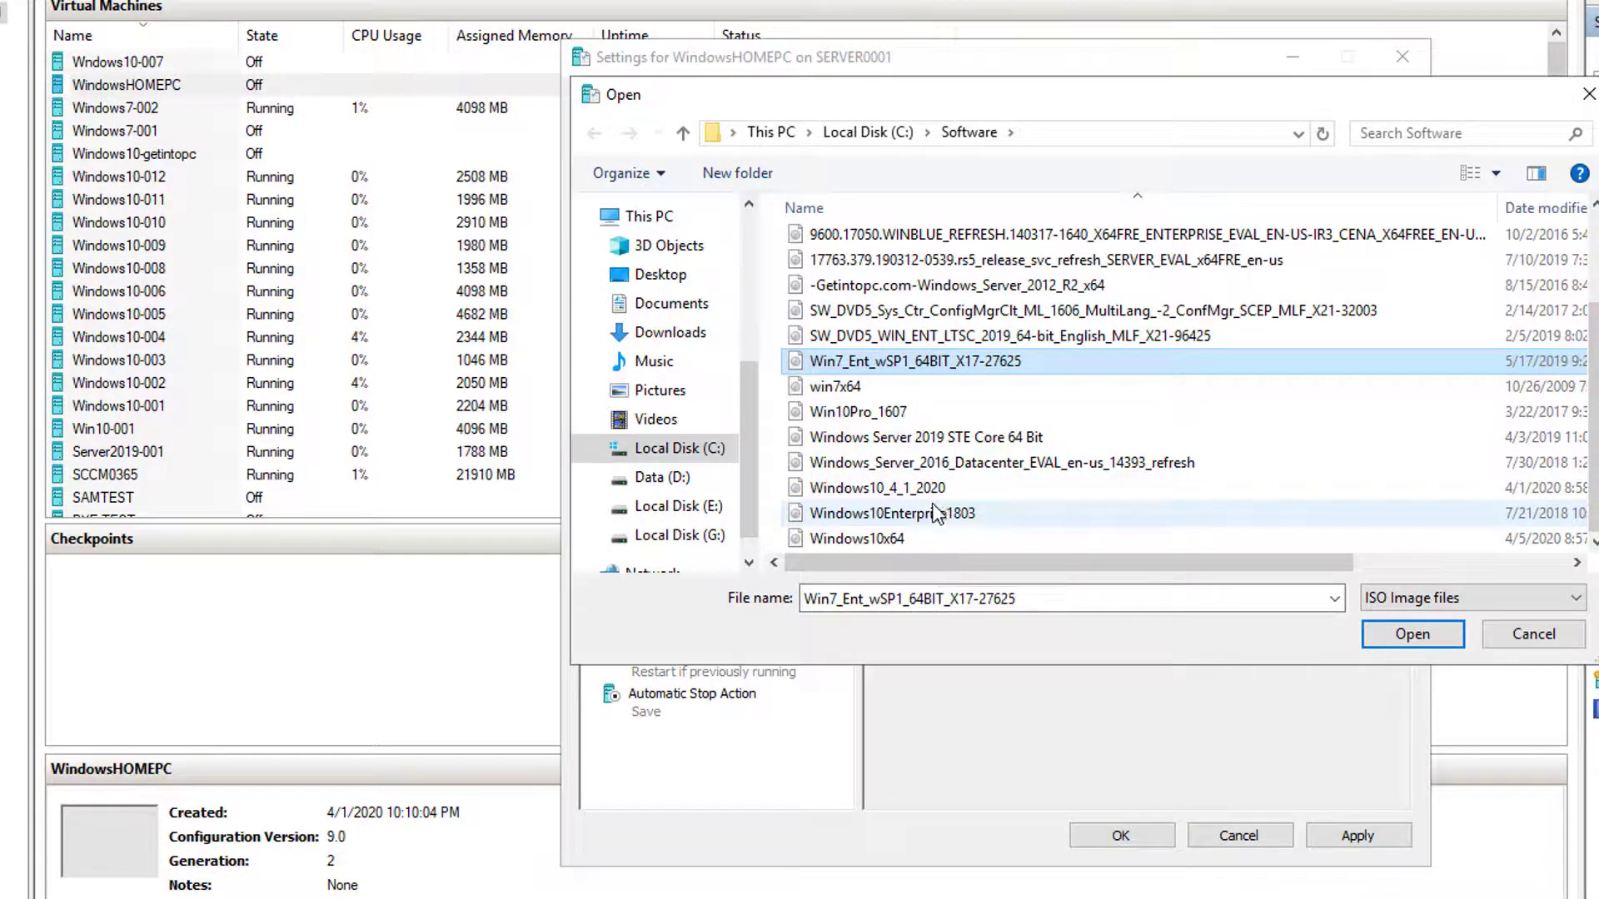
left_click(898, 540)
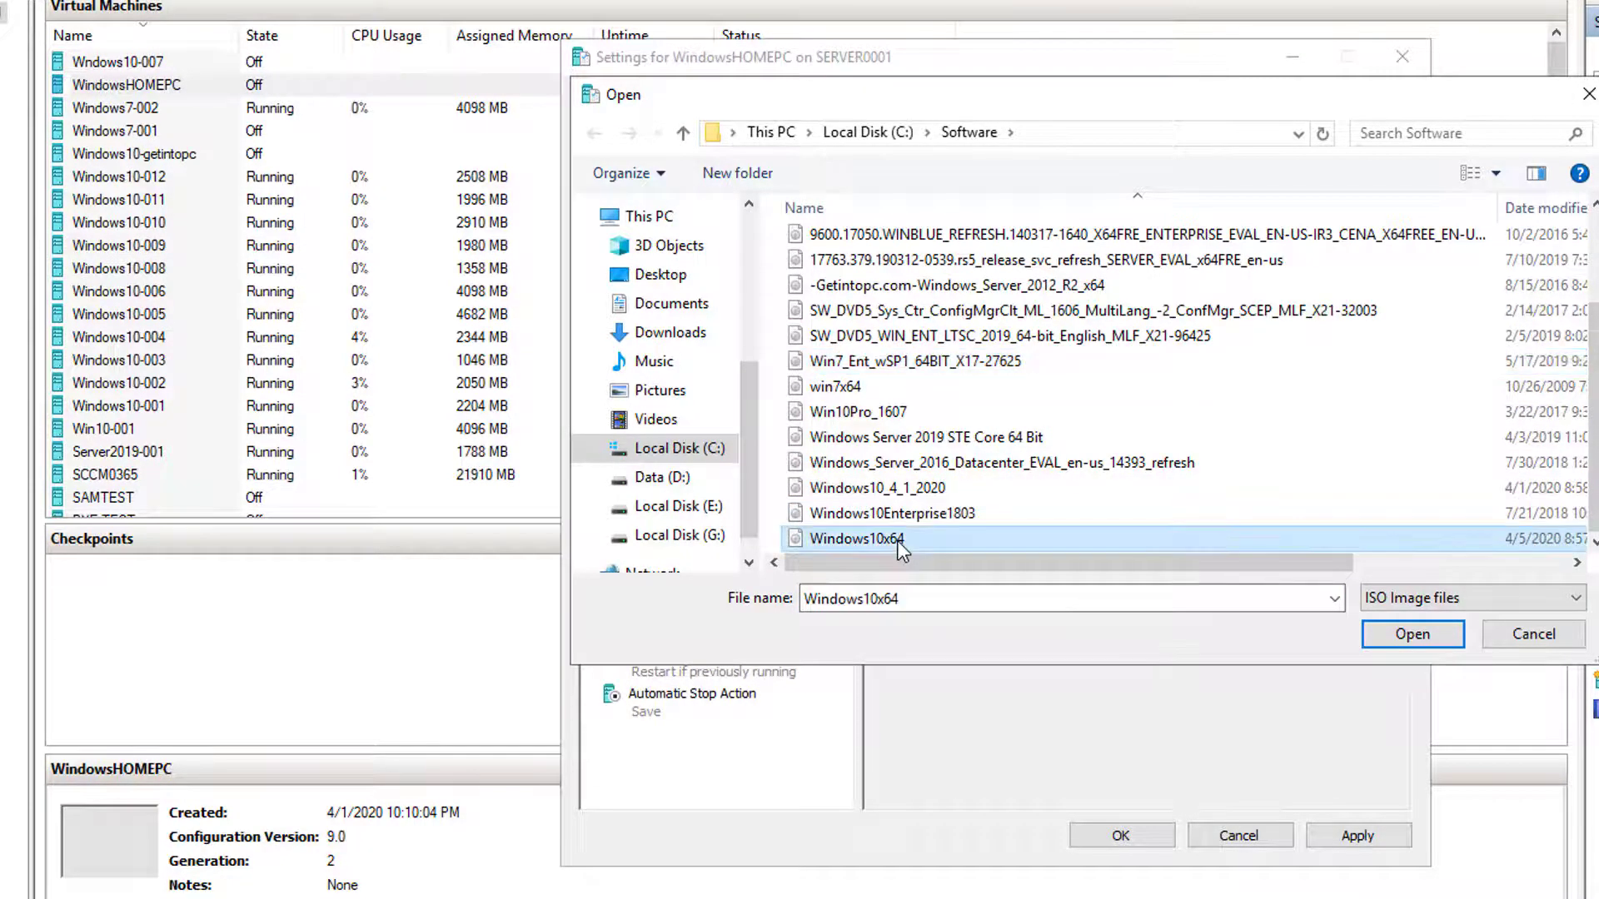
double_click(926, 539)
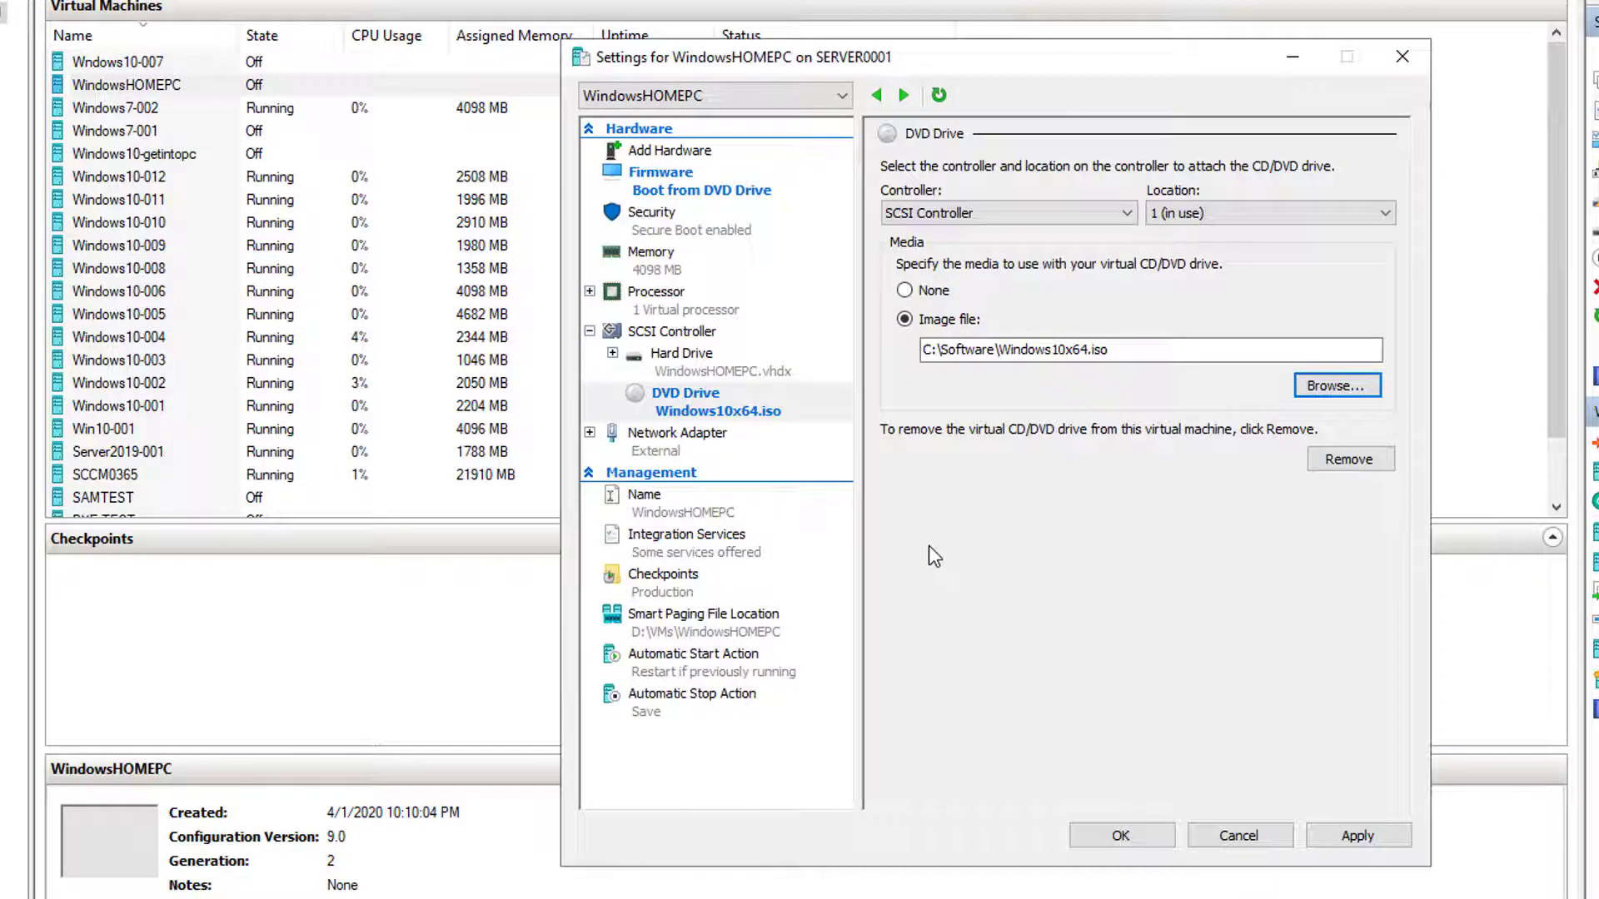
left_click(1358, 835)
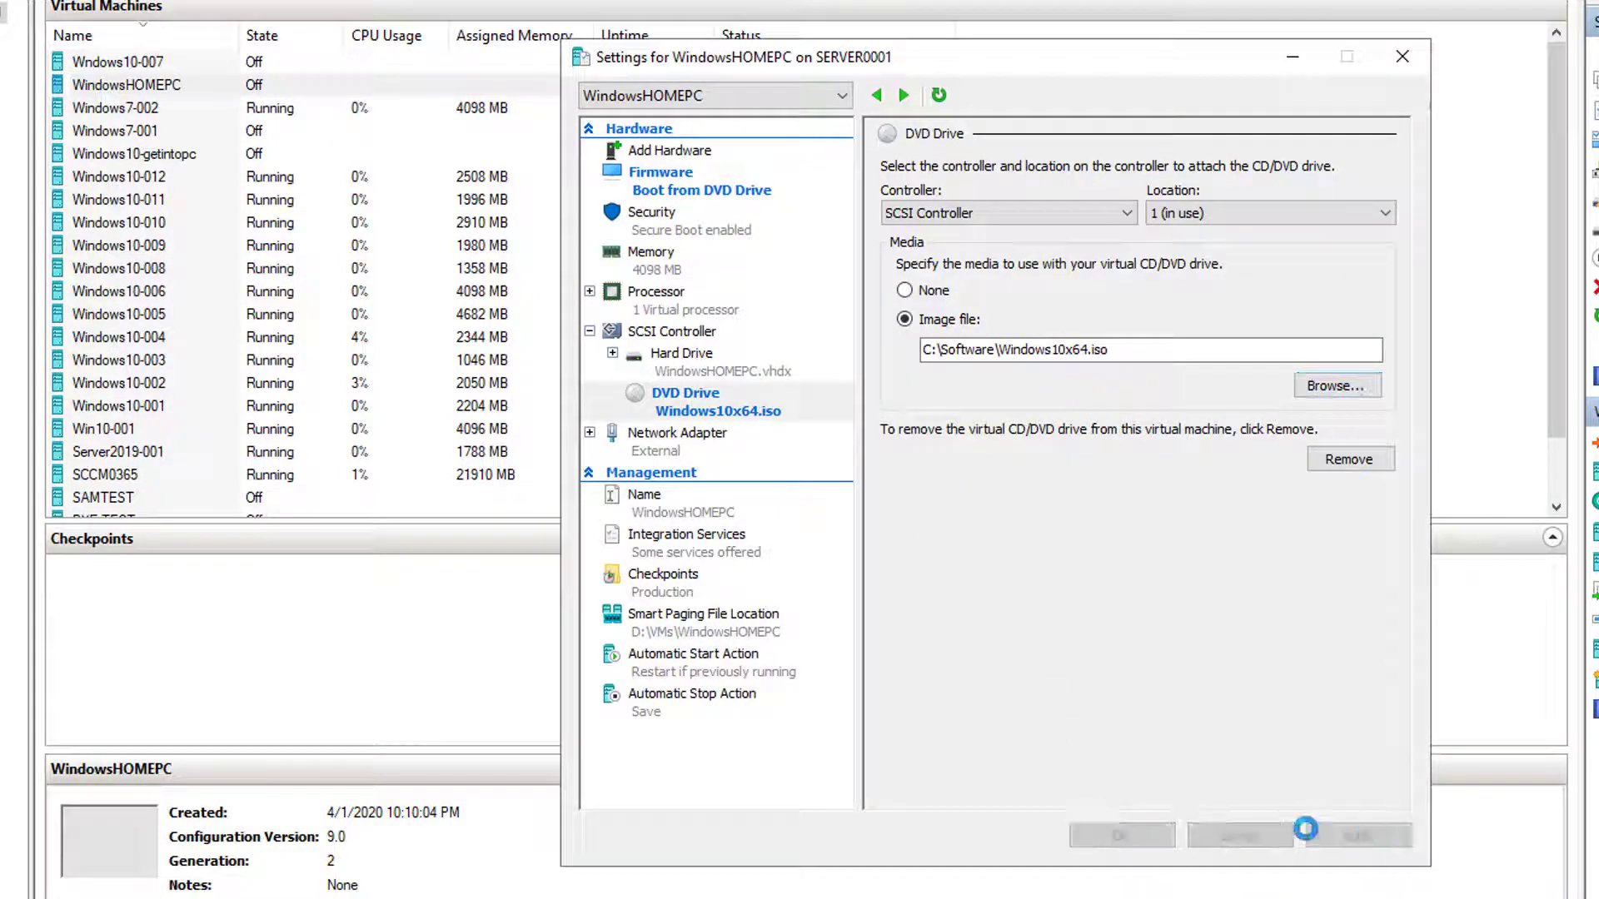
left_click(1121, 836)
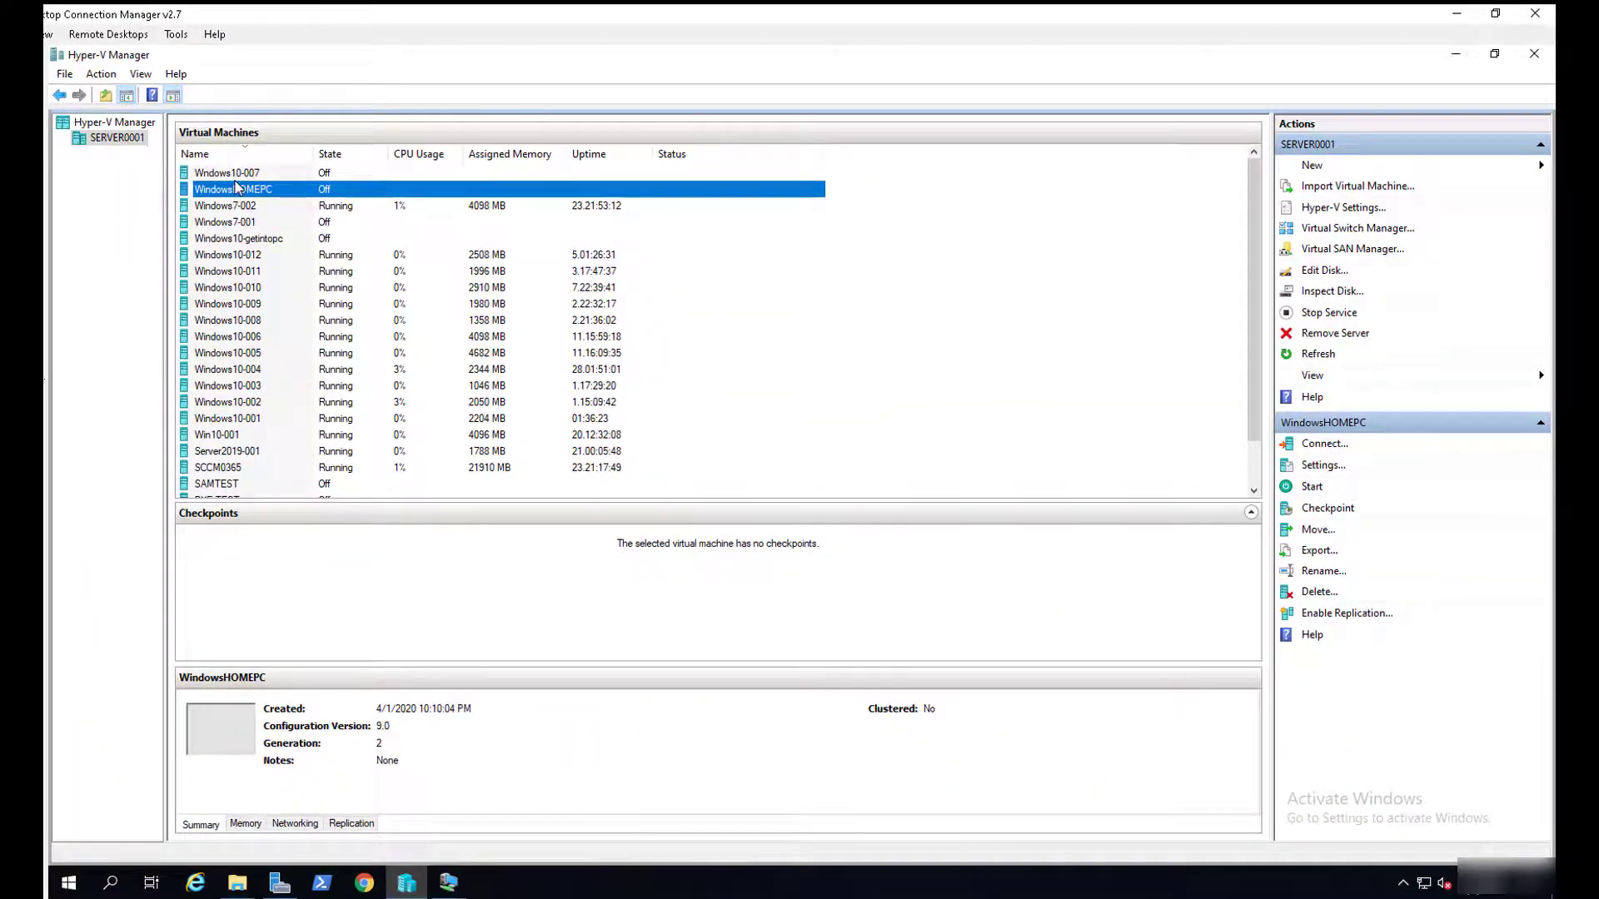
- Connect to the WindowsHOMEPC virtual machine, start it, and boot it from the DVD
double_click(236, 188)
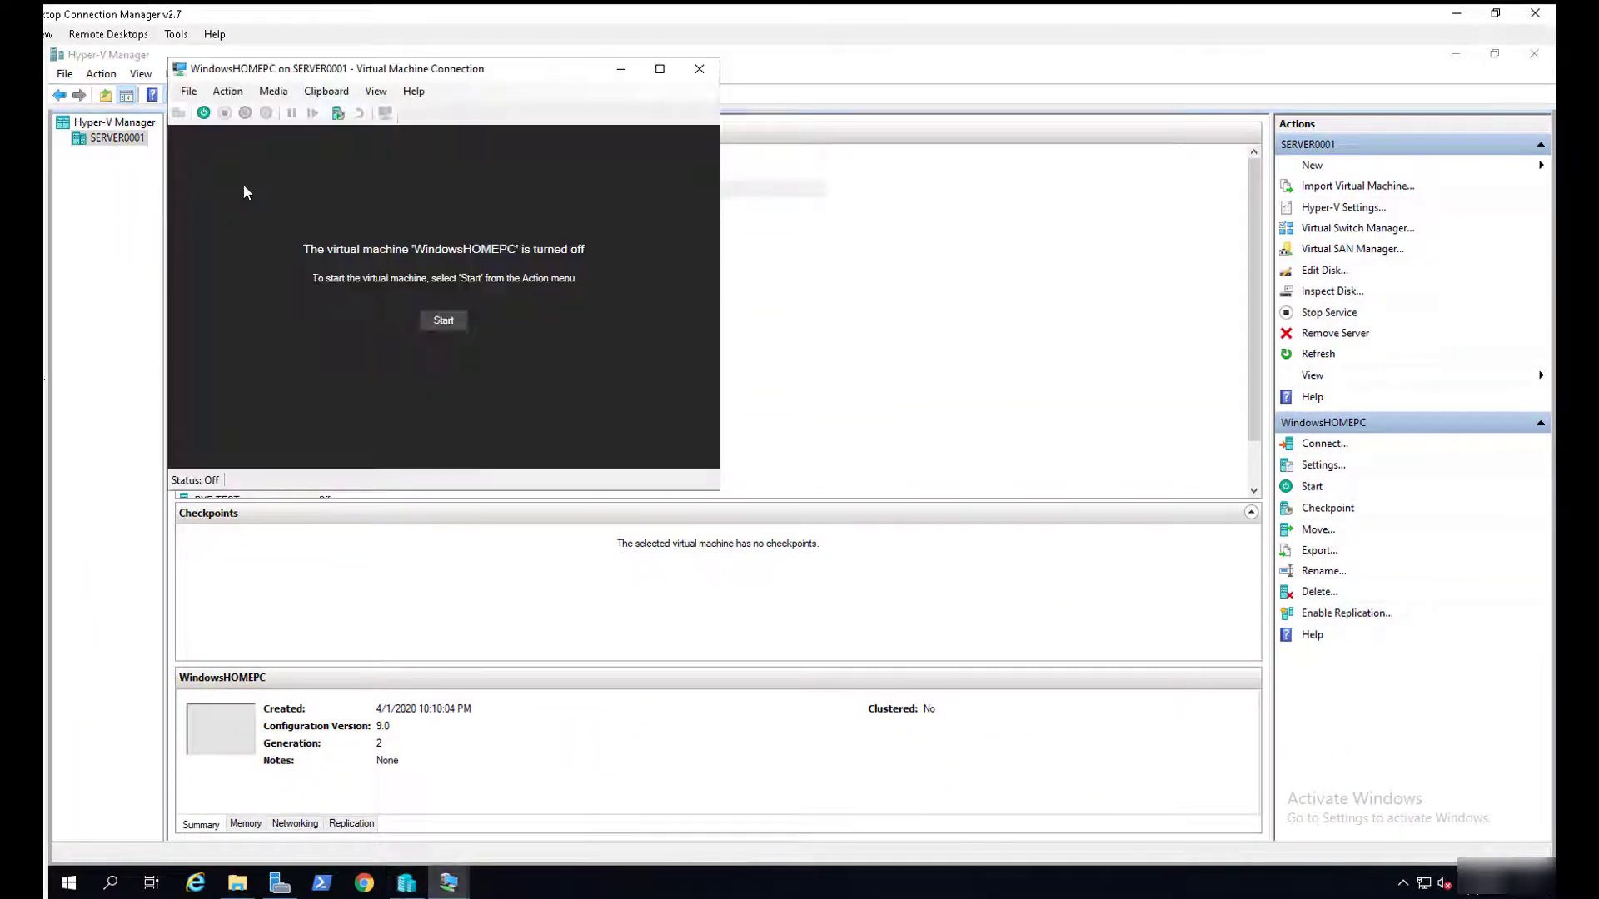
left_click(443, 321)
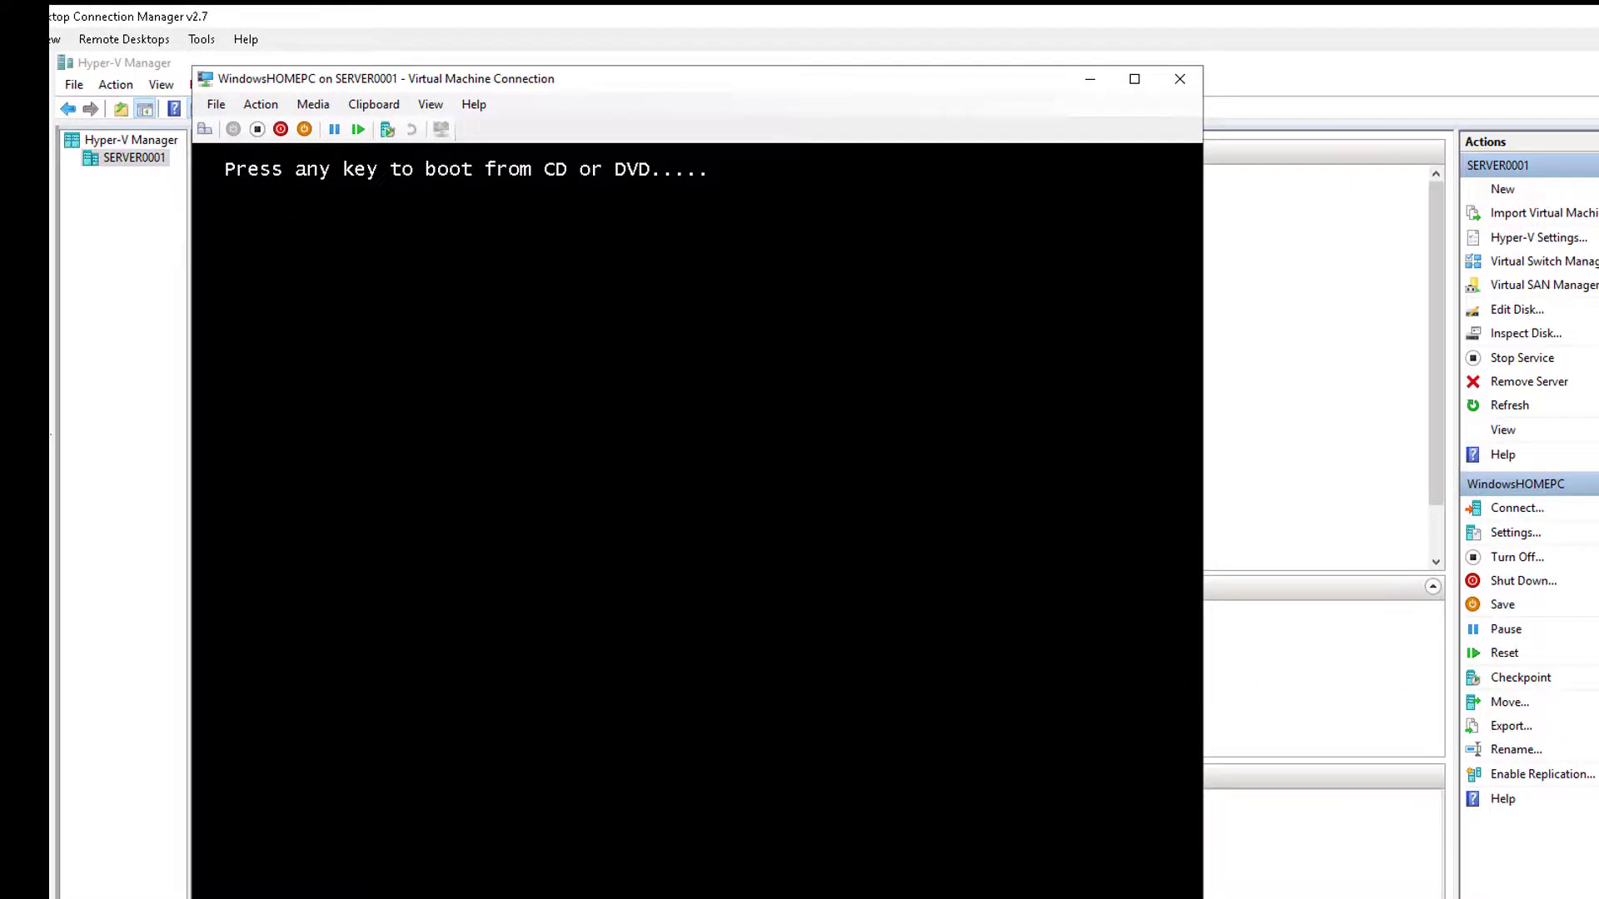
key("Return")
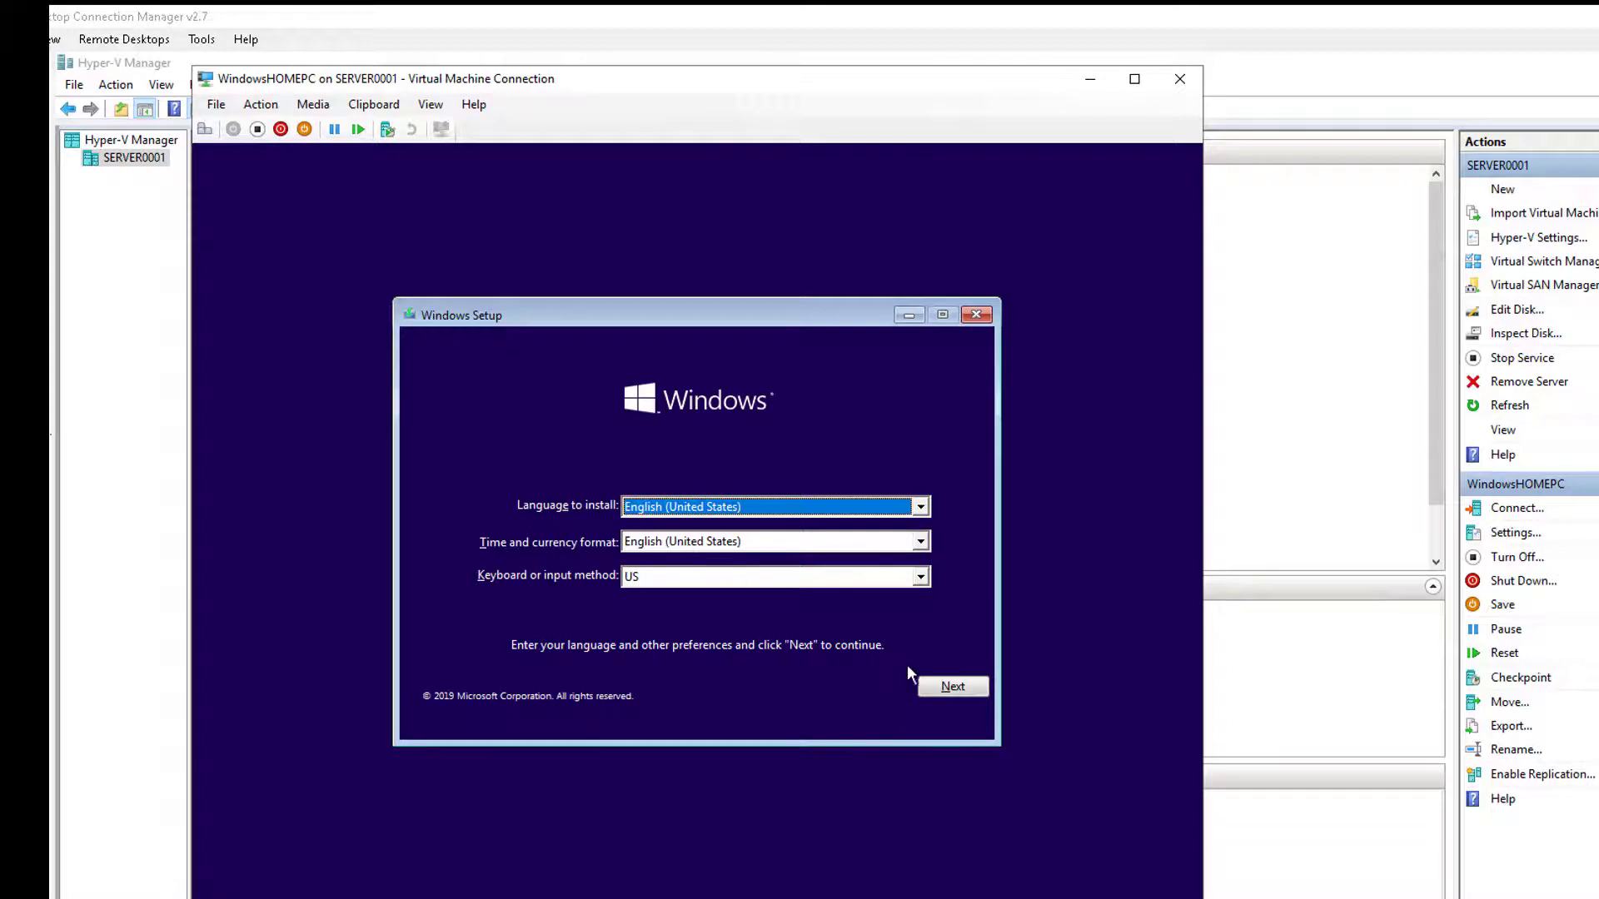
- Accept the default language and keyboard preferences, start the Windows installation, and continue without a product key
left_click(950, 691)
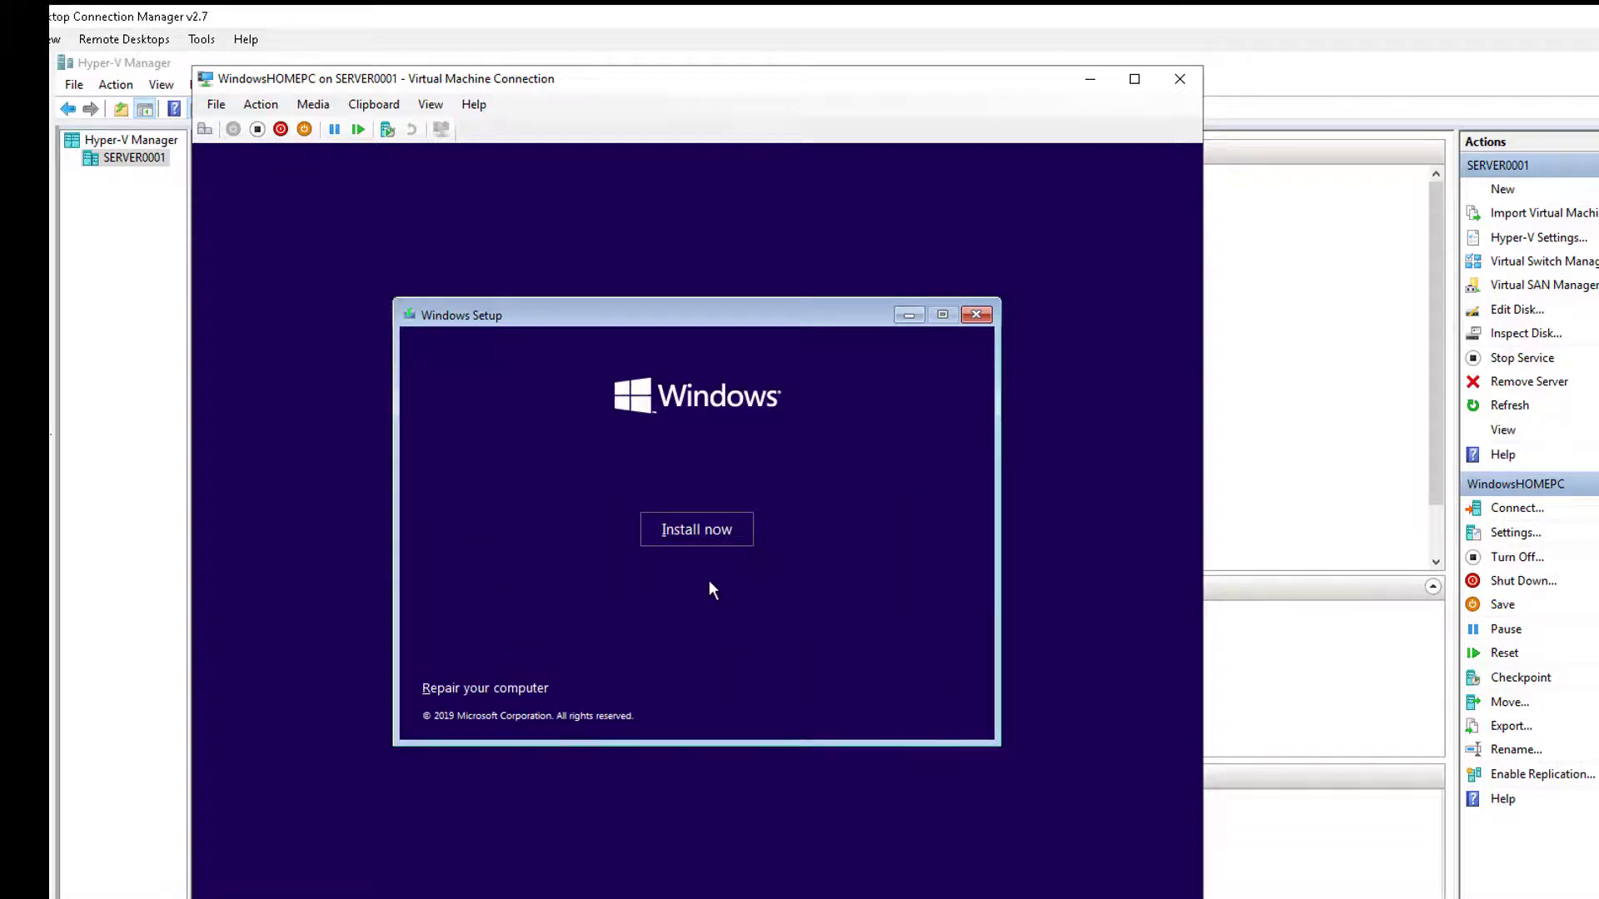
left_click(691, 538)
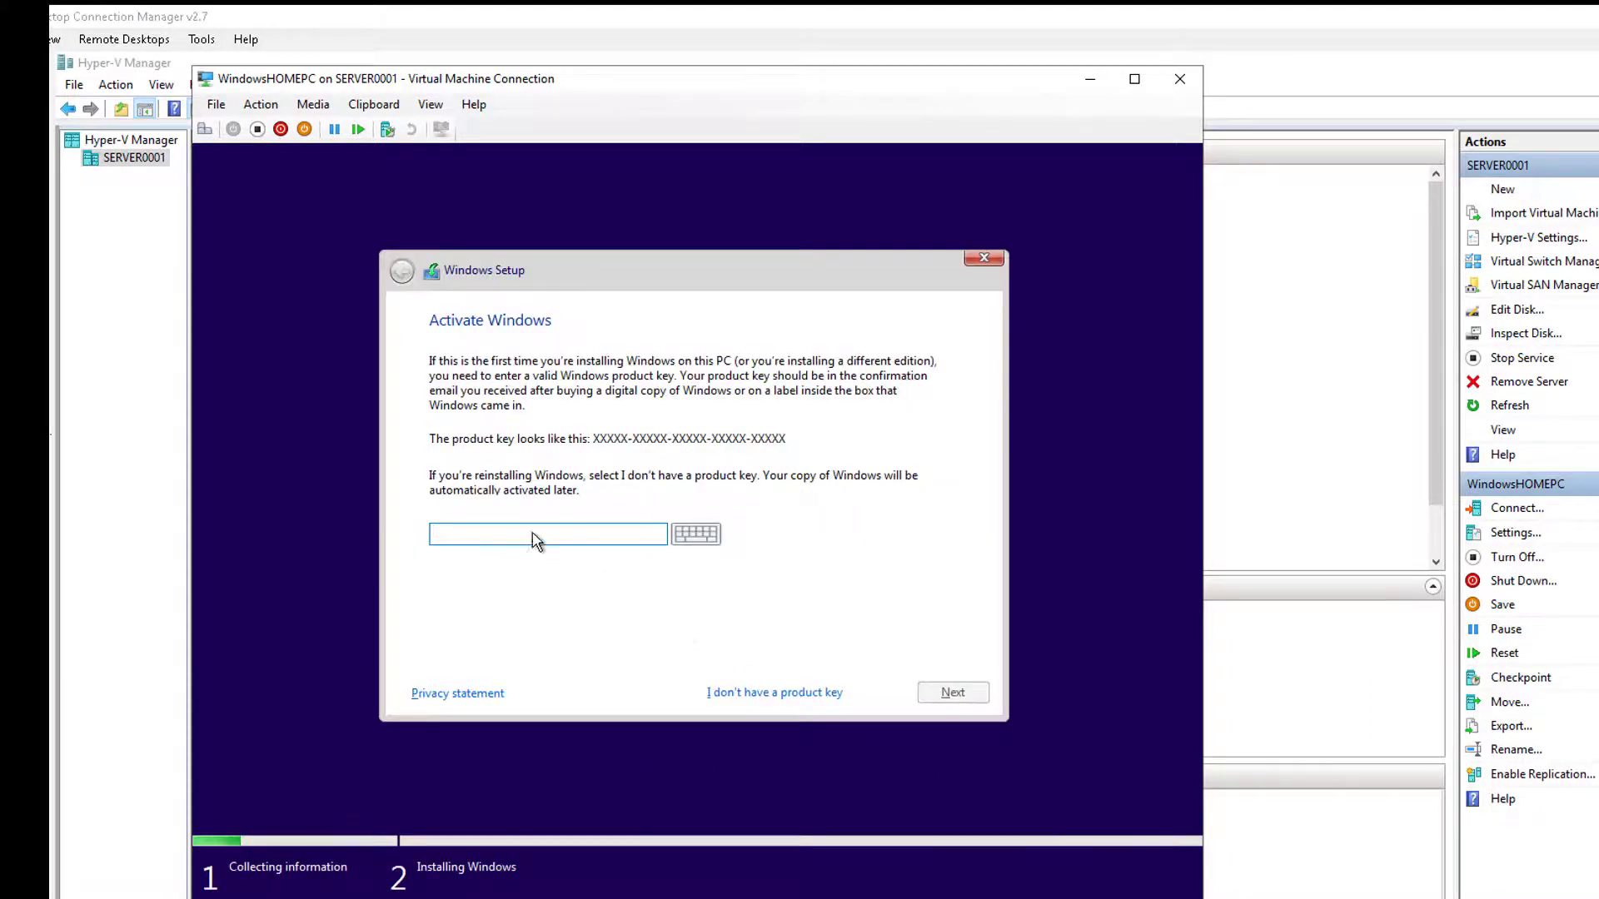
left_click(492, 530)
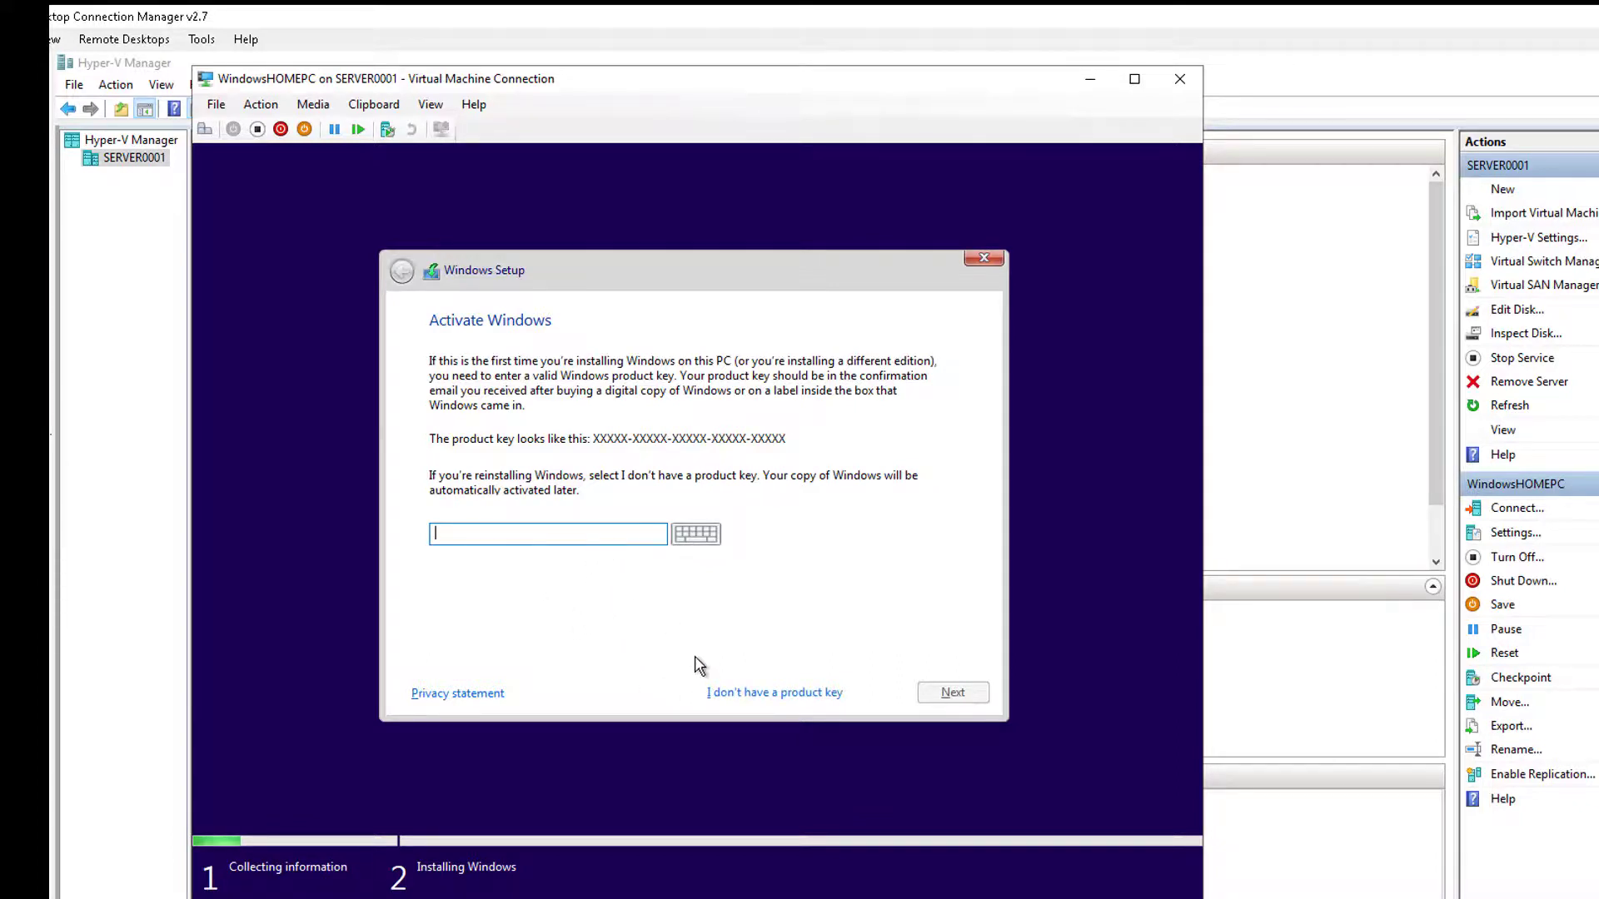
left_click(780, 696)
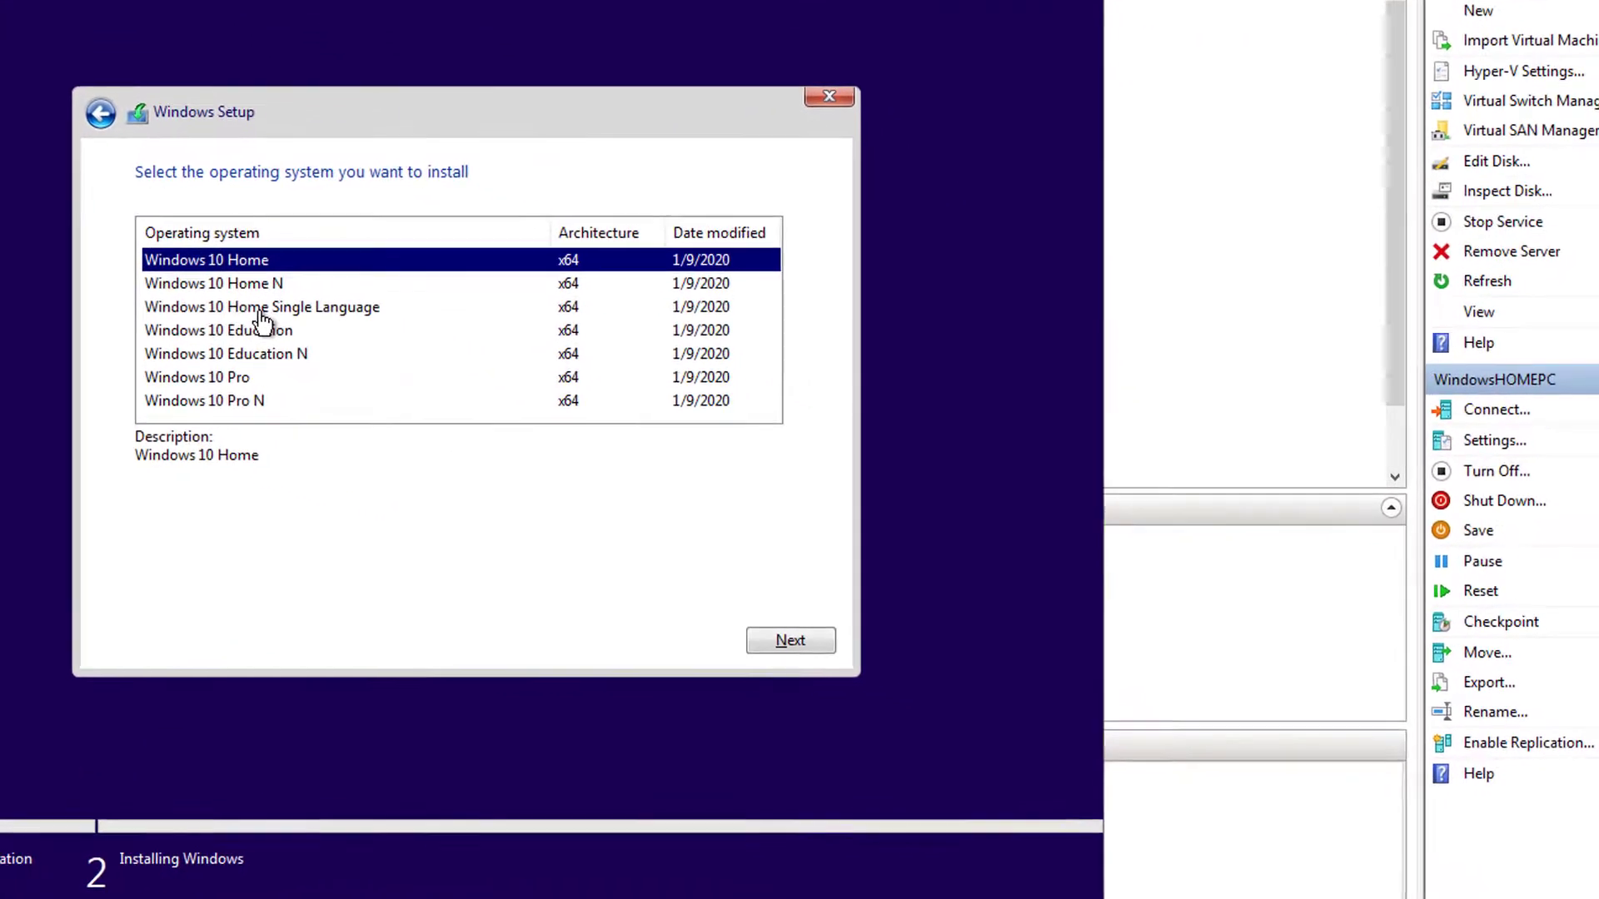
- Try Windows 10 Pro as the edition to install, and settle on Windows 10 Home Single Language
left_click(514, 427)
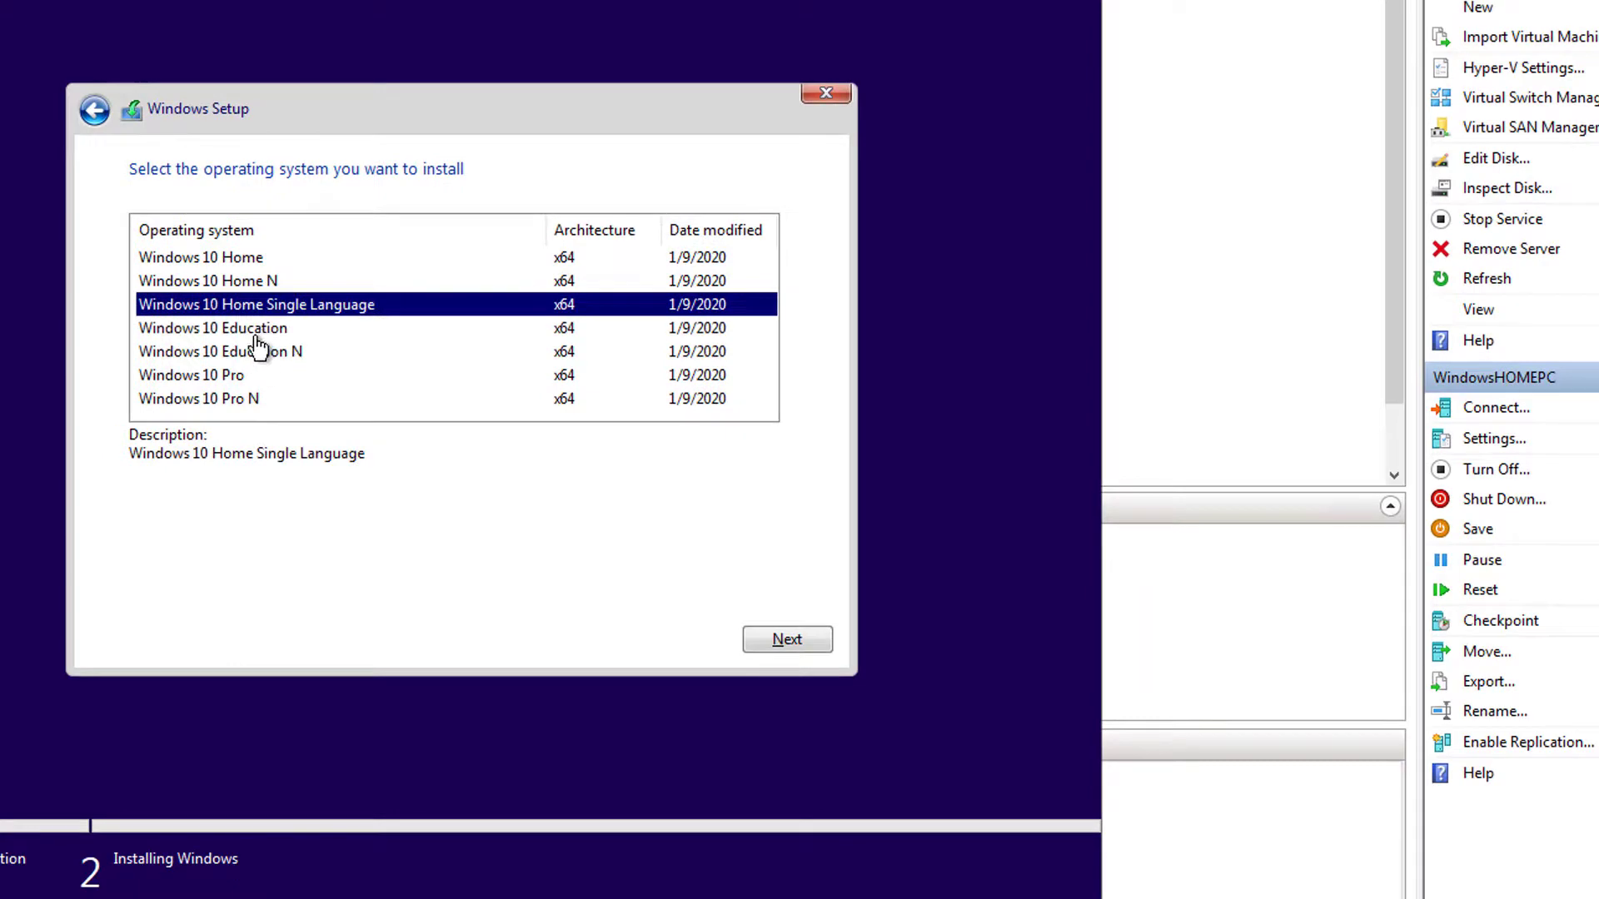
left_click(246, 376)
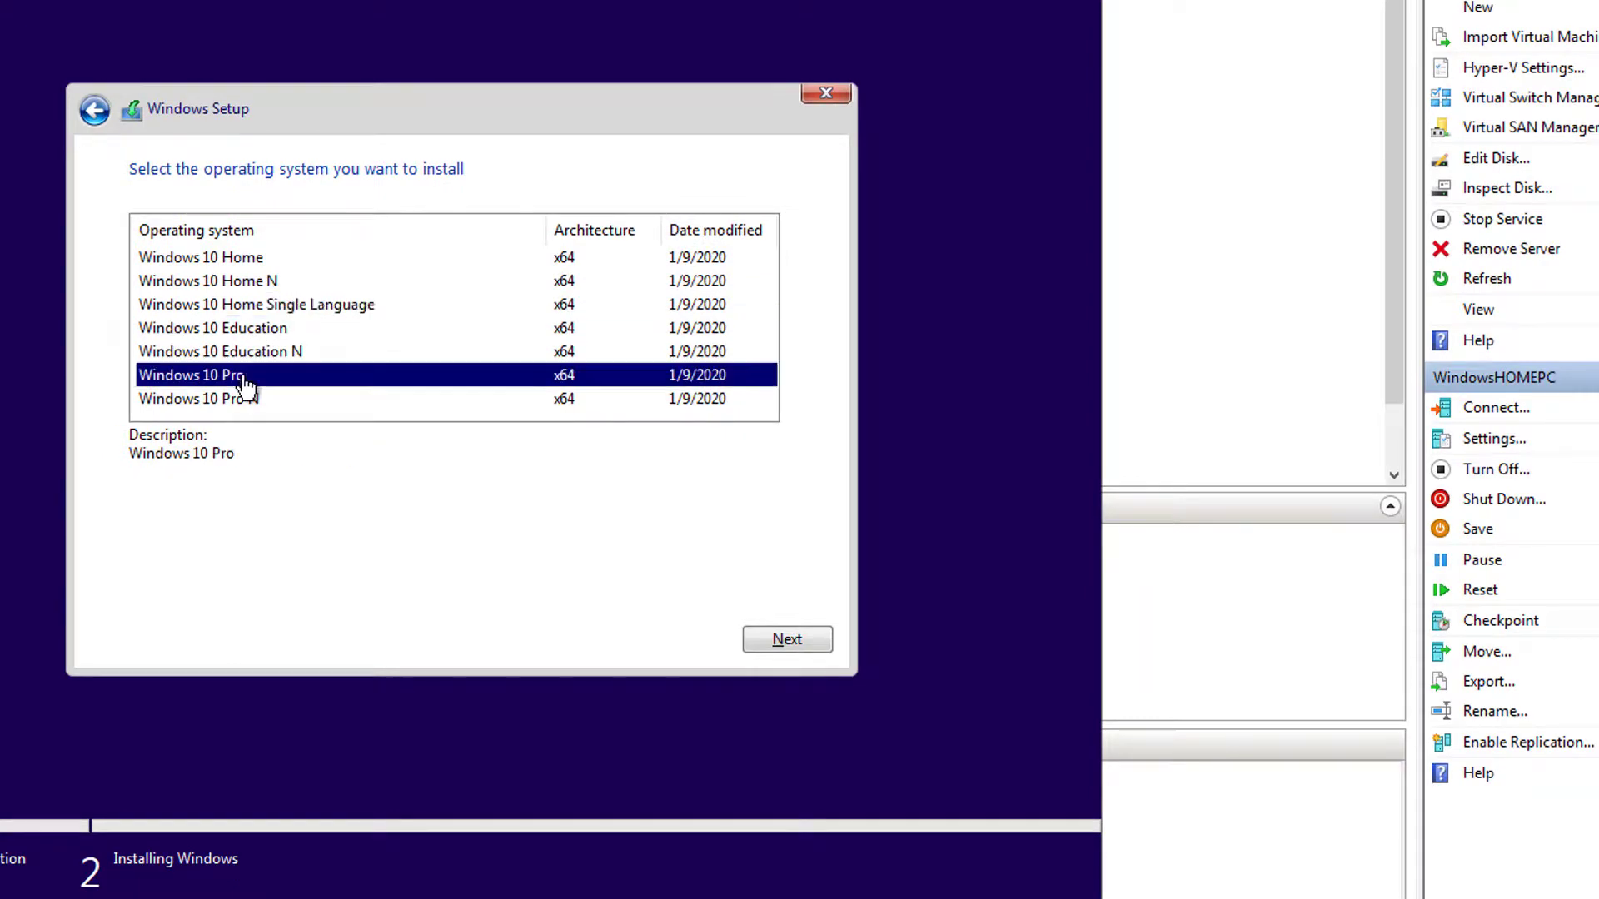
left_click(321, 314)
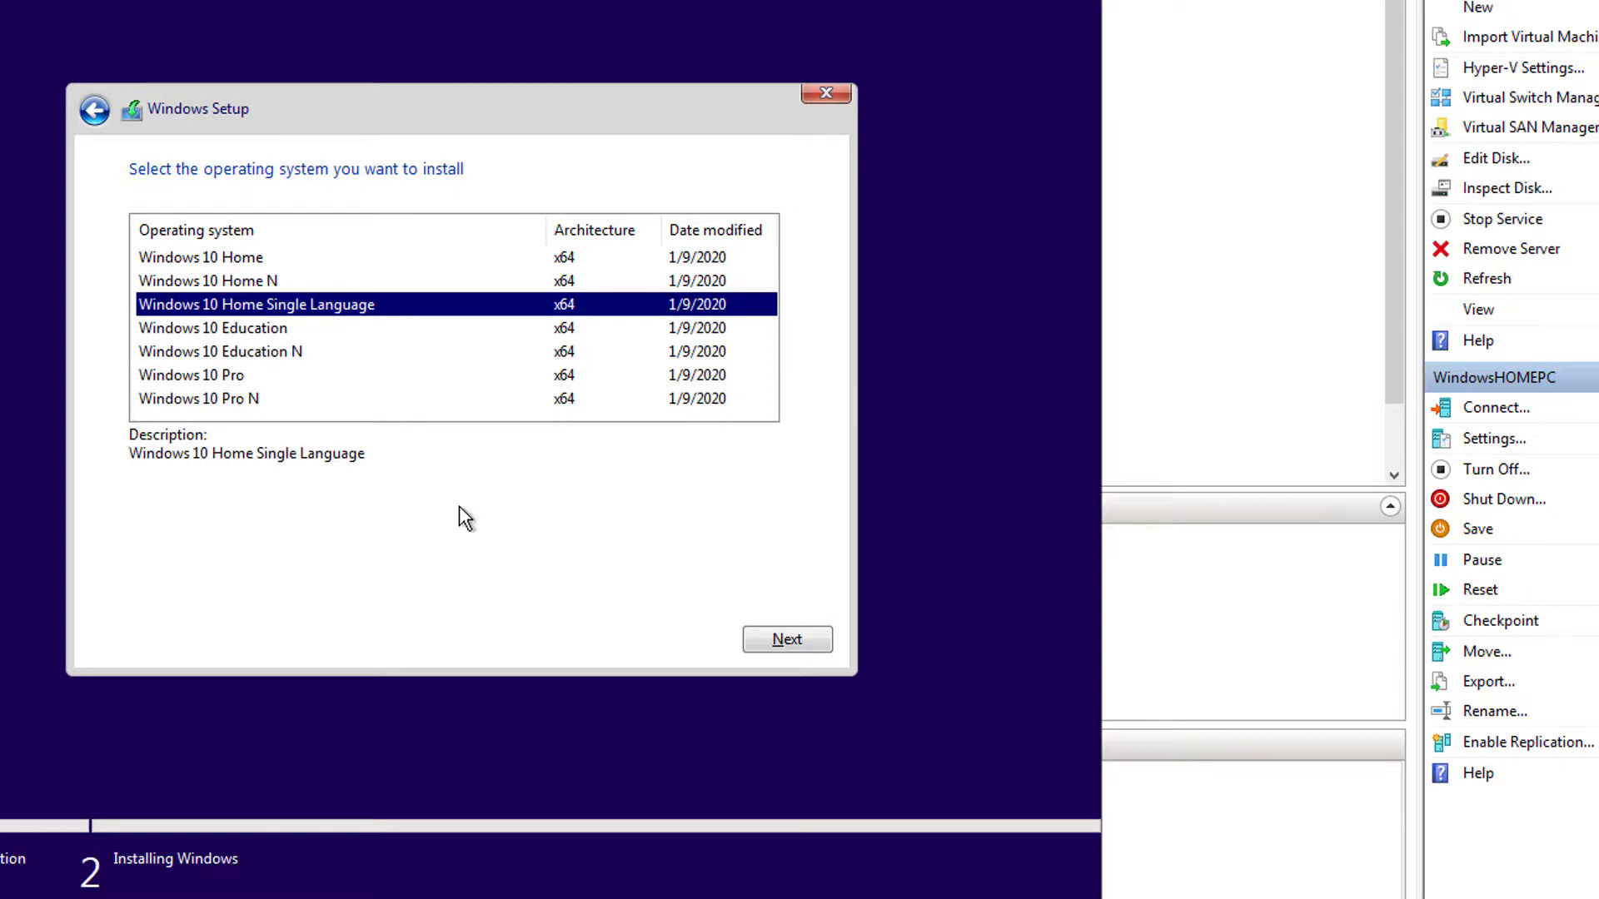